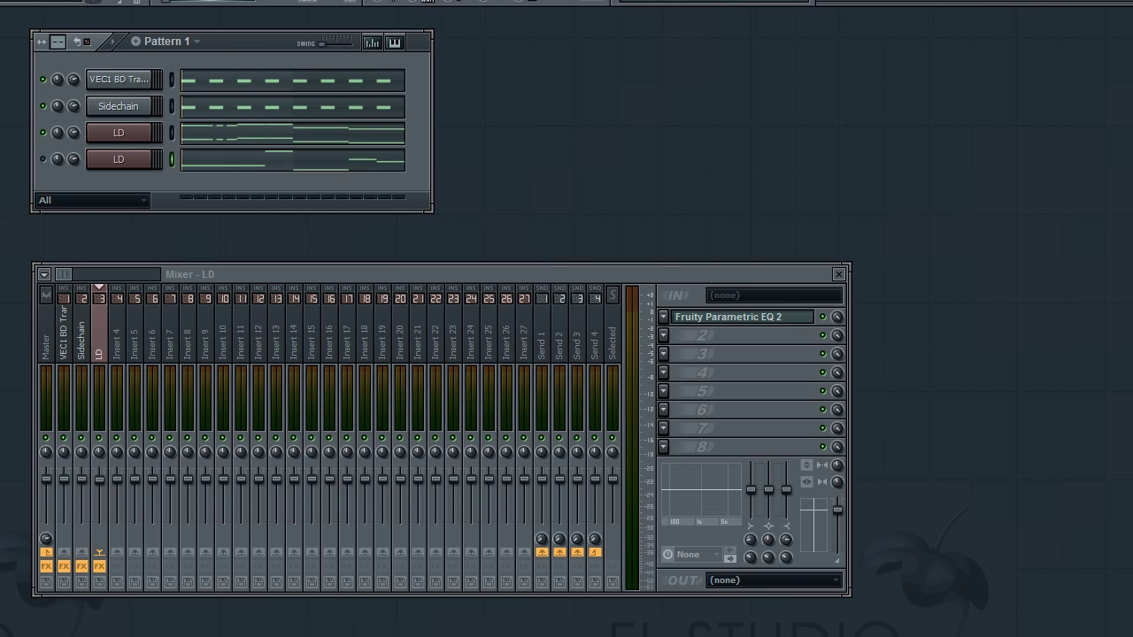
Switch to Firefox and look over the oumoumad YouTube channel page, highlighting the channel name.
click(53, 630)
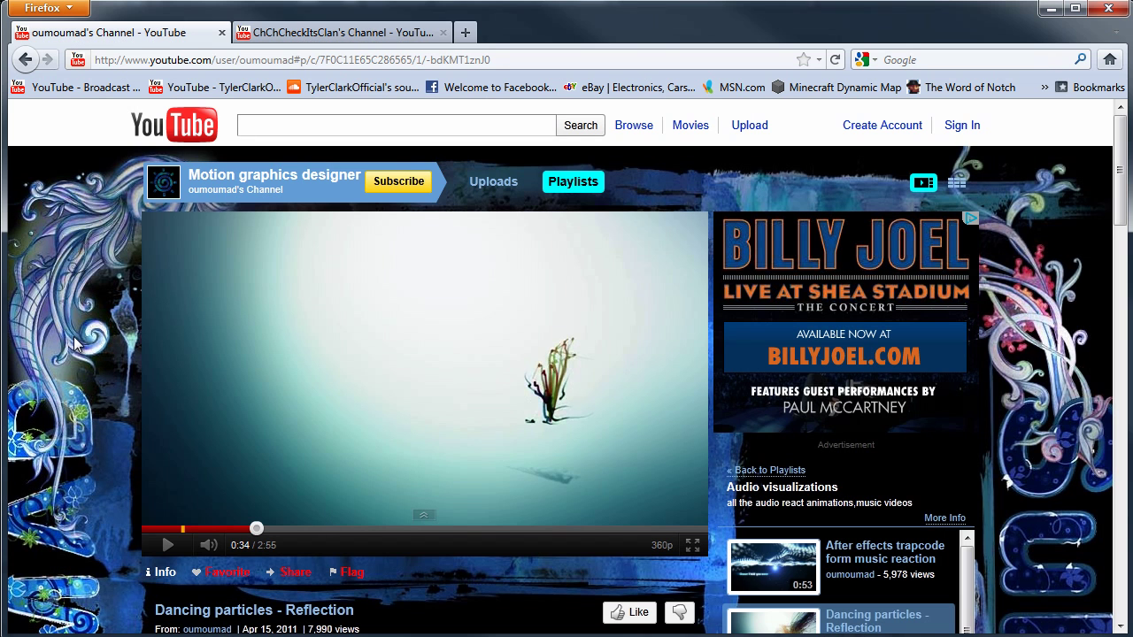
scroll(109, 338, down, 6)
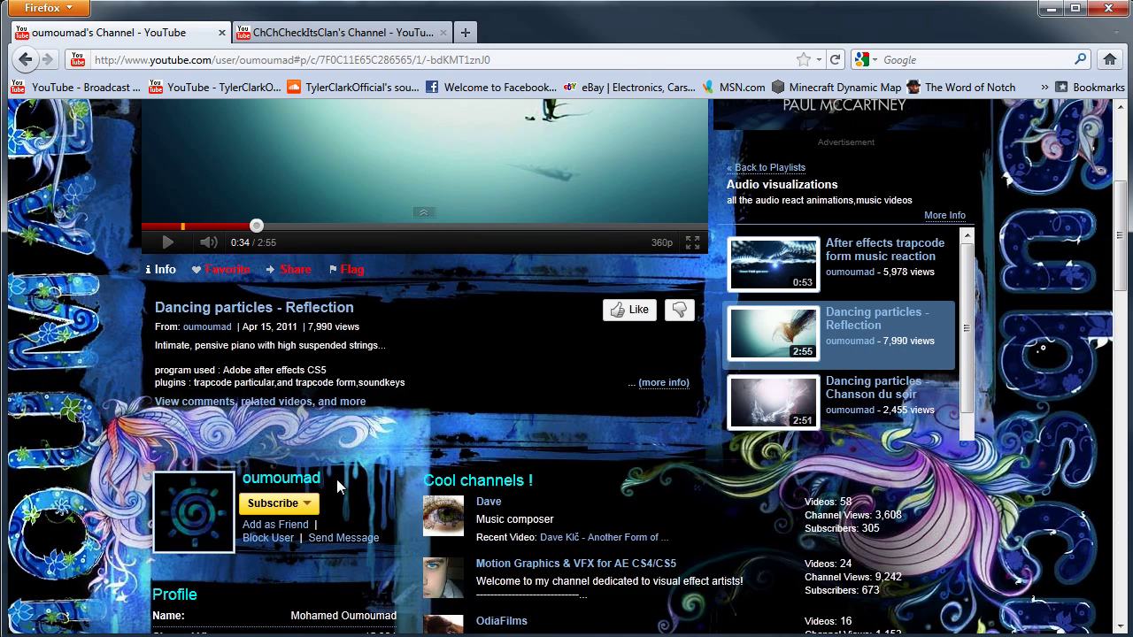
drag(337, 486, 241, 479)
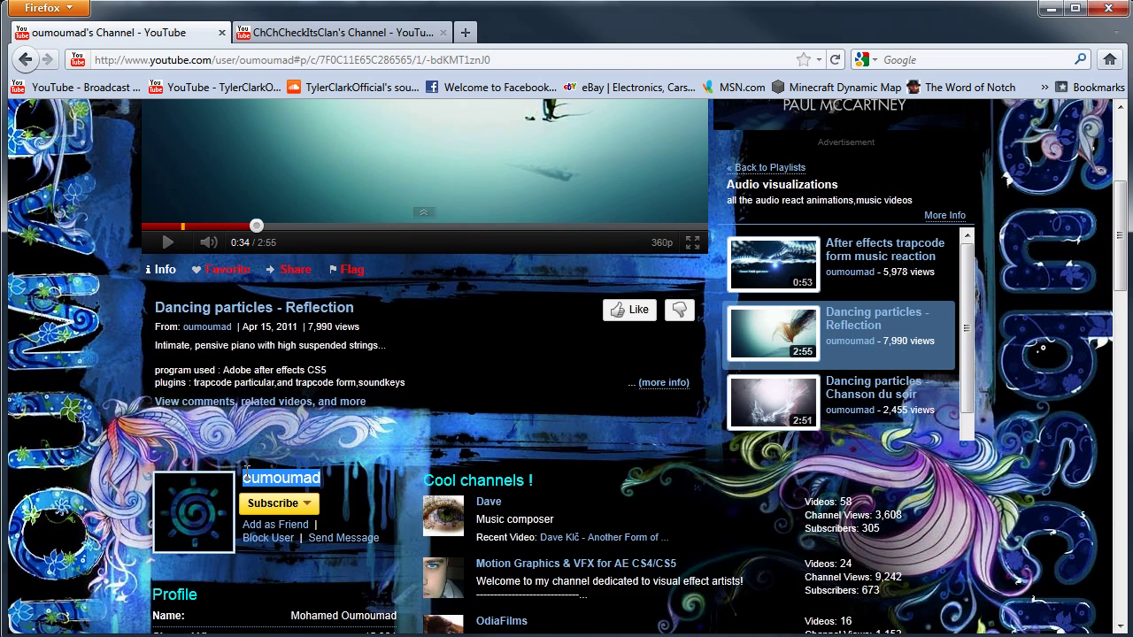
click(131, 399)
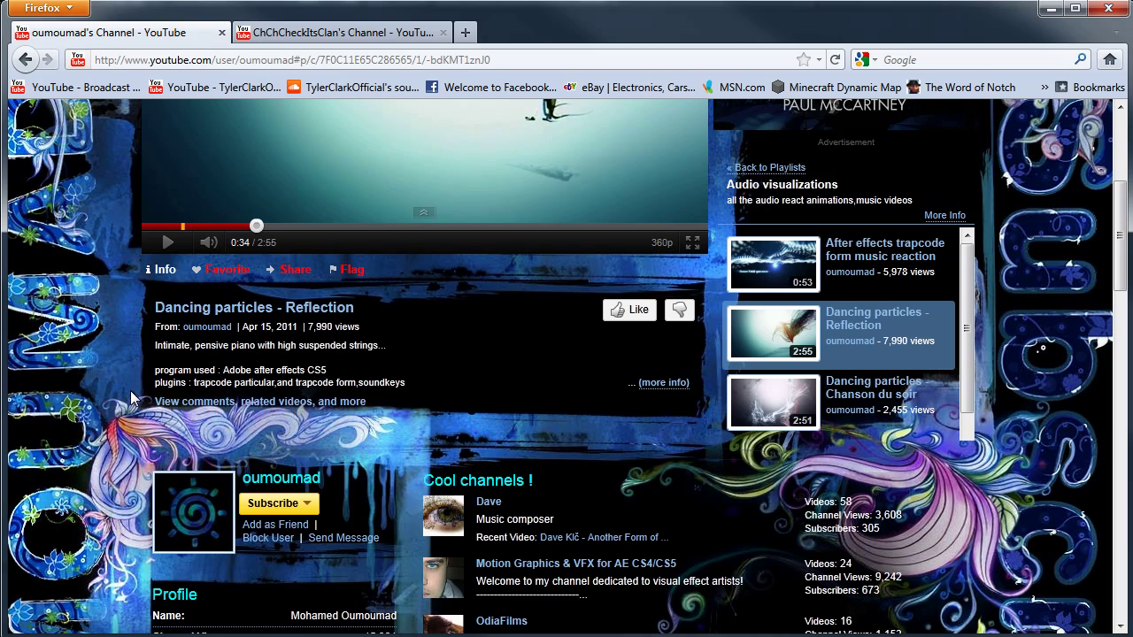
scroll(107, 405, up, 6)
scroll(107, 405, down, 4)
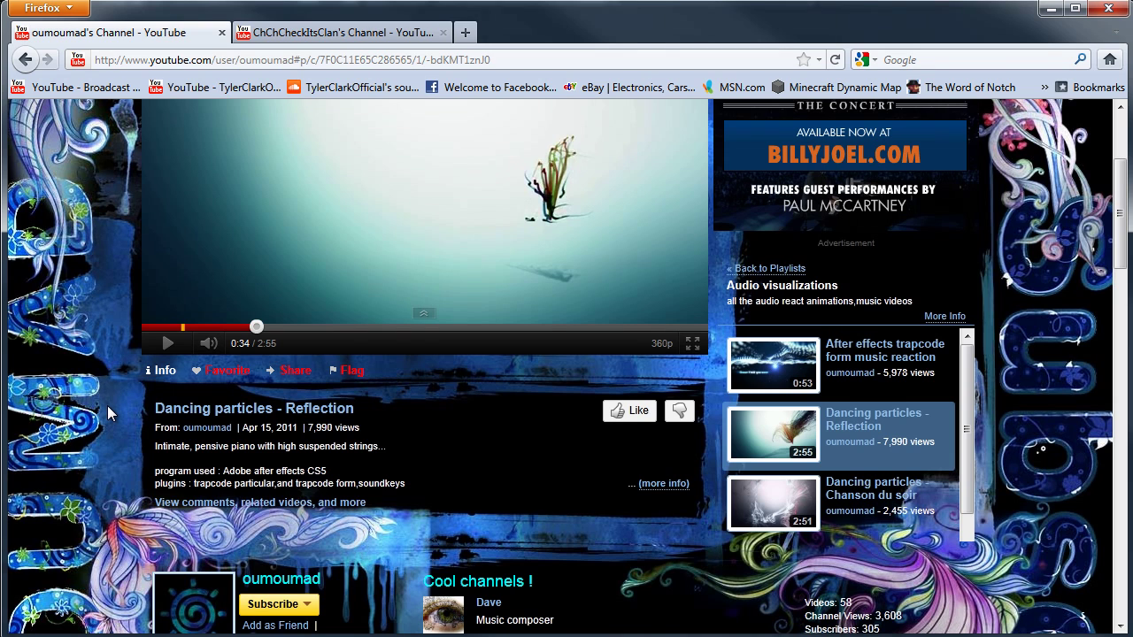
scroll(107, 406, up, 4)
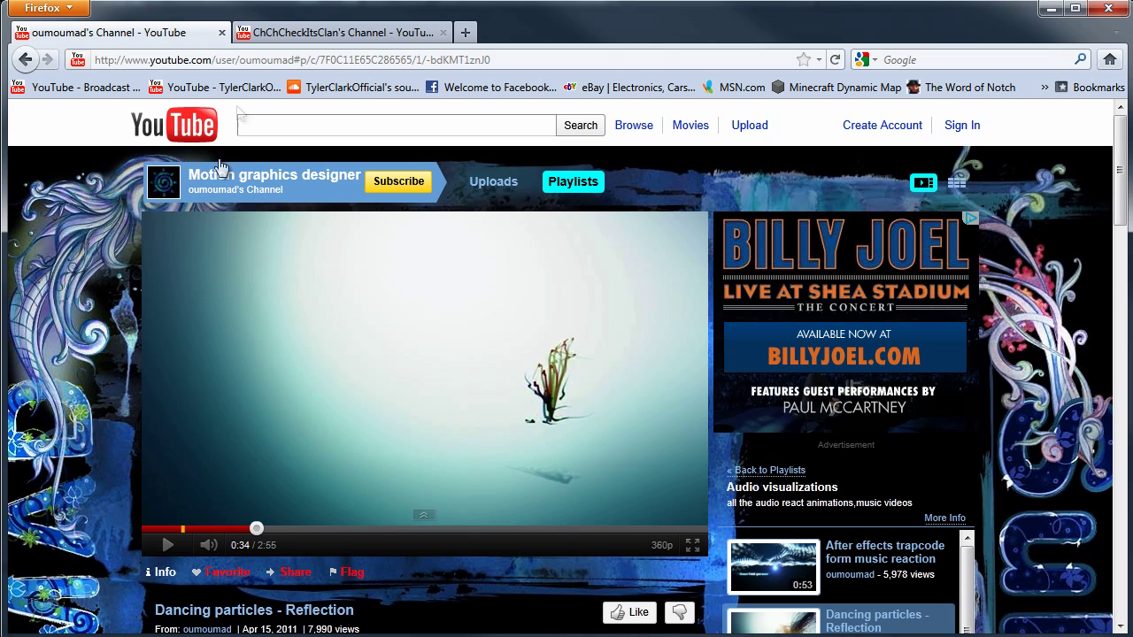
Look over the ChChCheckItsClan YouTube channel page, highlighting the channel name, and close the browser with both tabs.
click(316, 36)
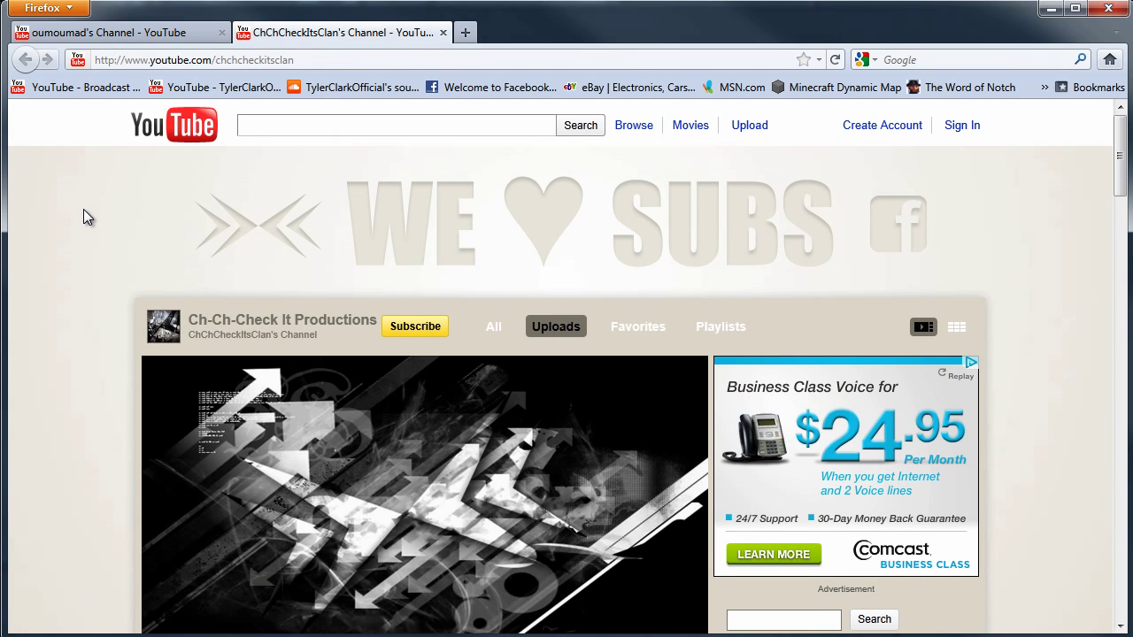
scroll(83, 210, down, 2)
scroll(83, 209, up, 2)
scroll(83, 210, down, 2)
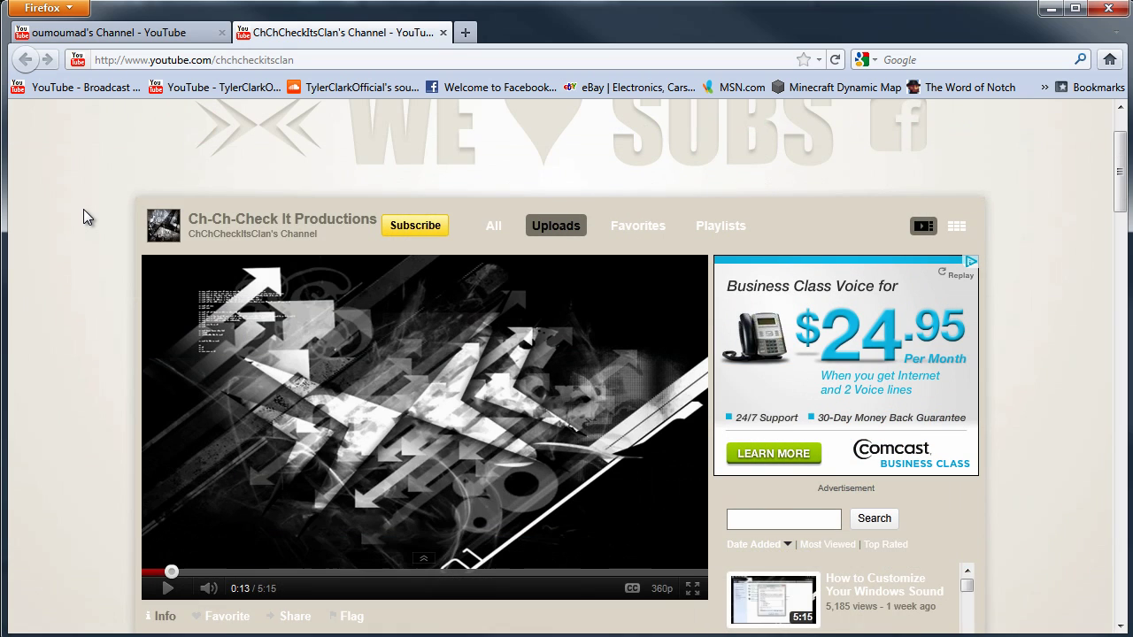
scroll(135, 252, down, 6)
scroll(134, 252, down, 2)
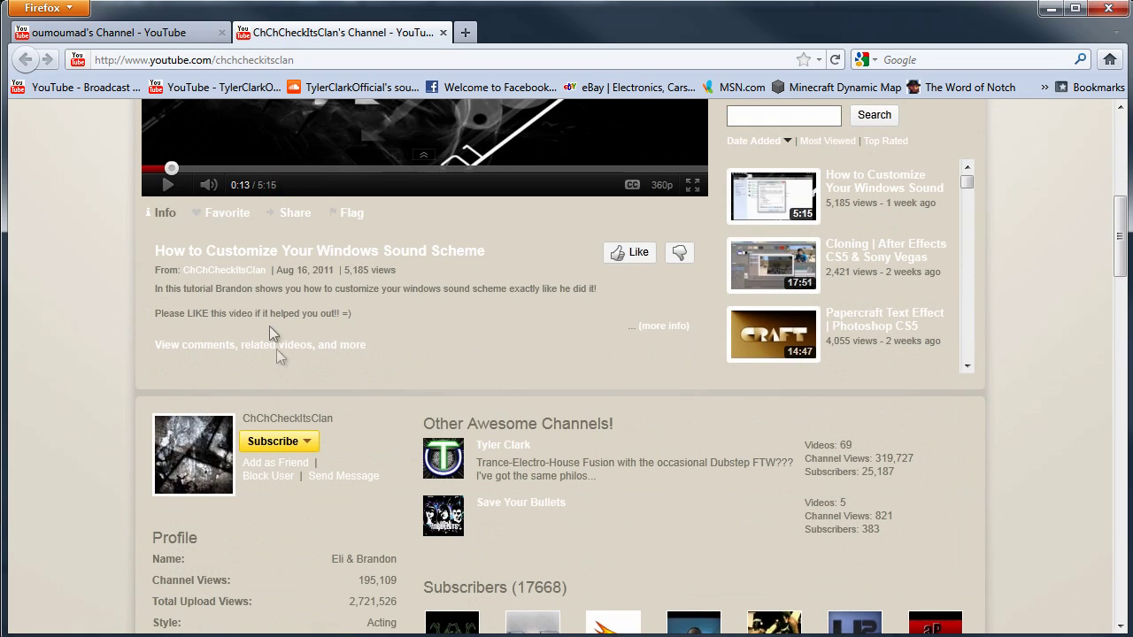
drag(334, 418, 242, 418)
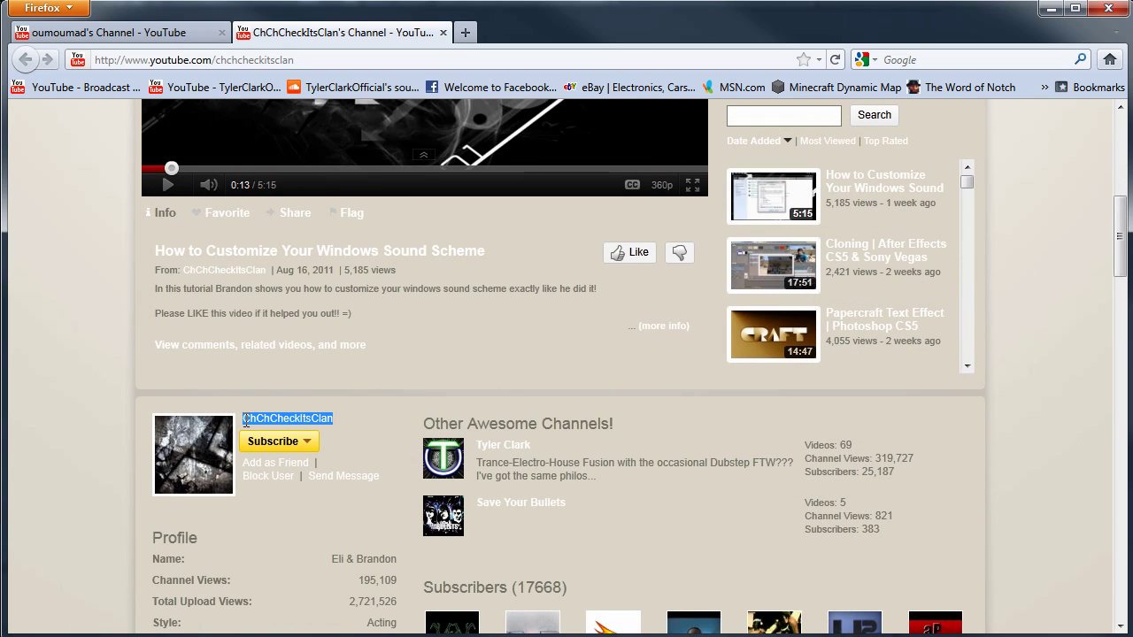
click(111, 314)
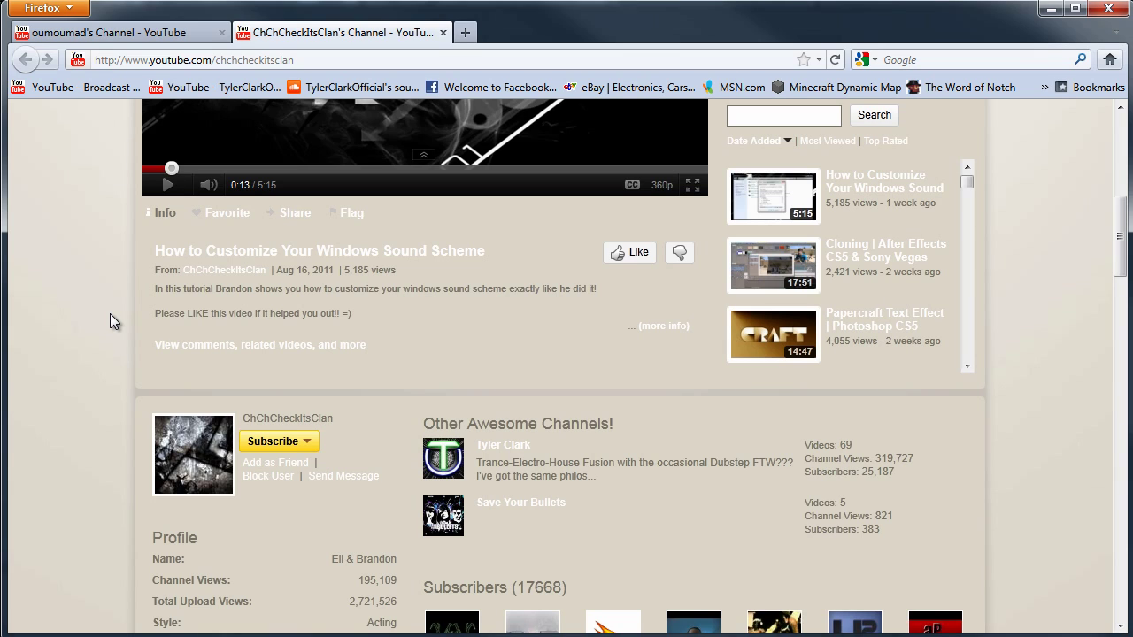
scroll(99, 280, up, 2)
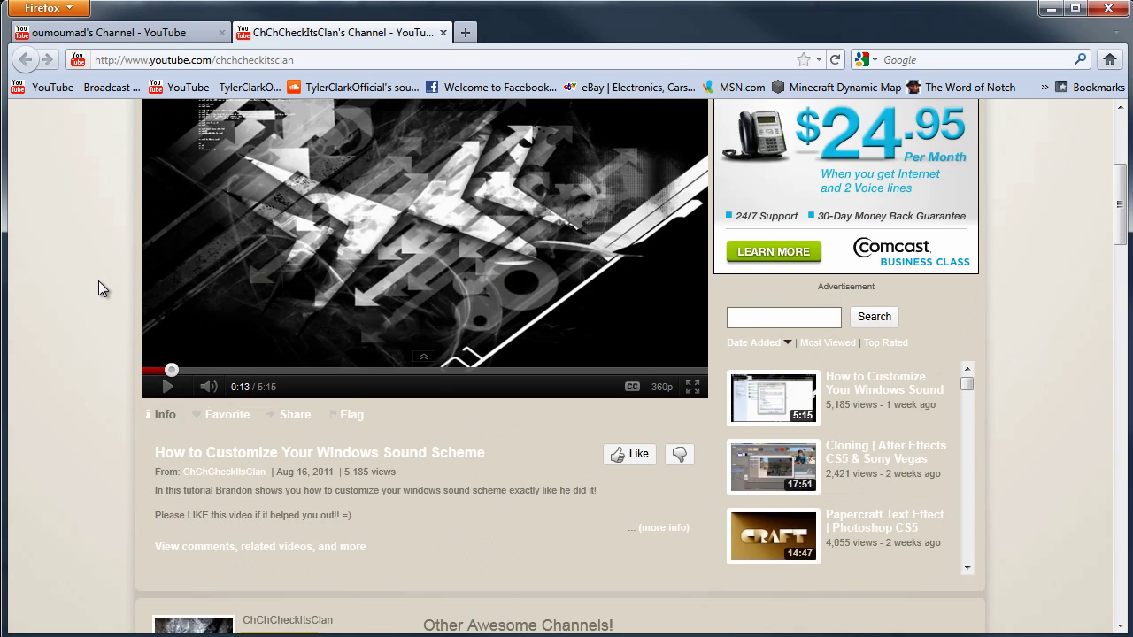
scroll(98, 280, up, 2)
scroll(1031, 178, up, 2)
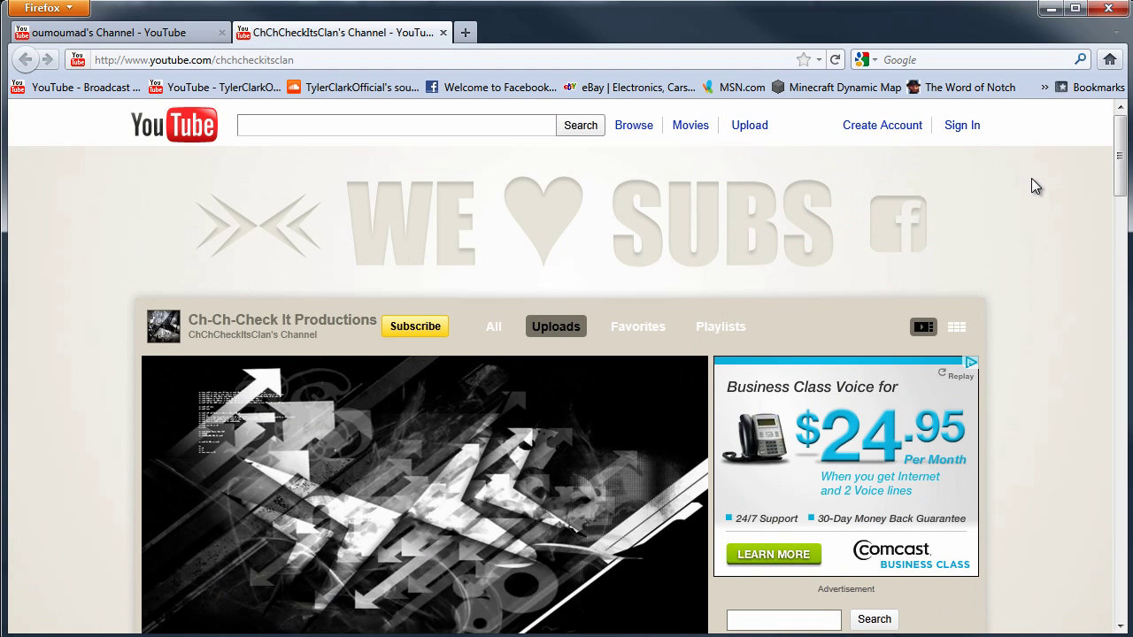
click(1108, 8)
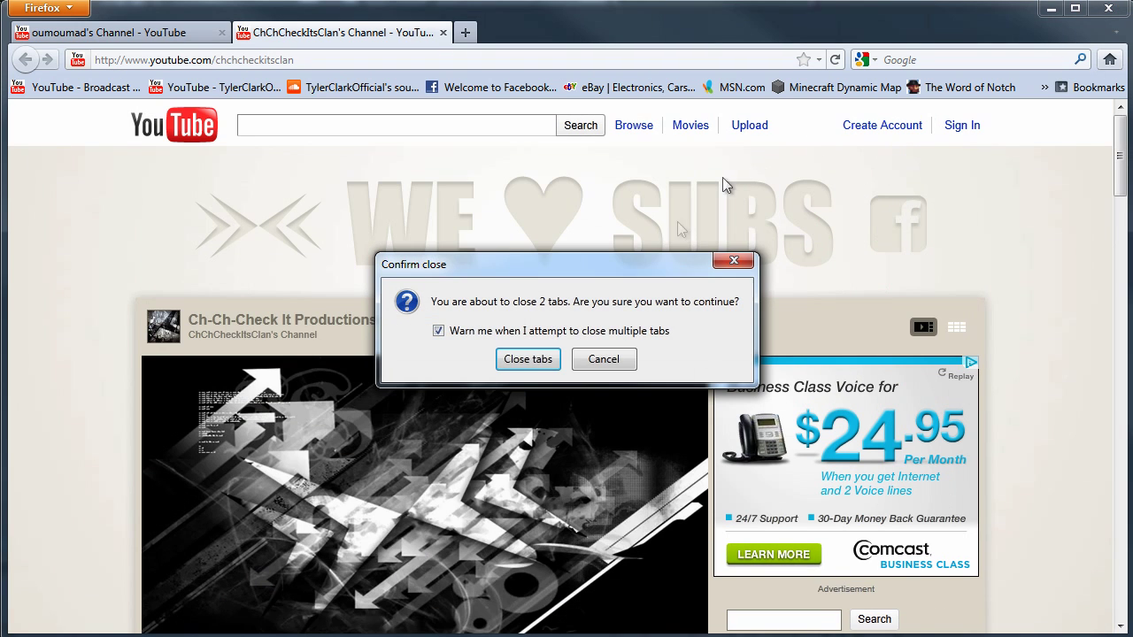
click(537, 367)
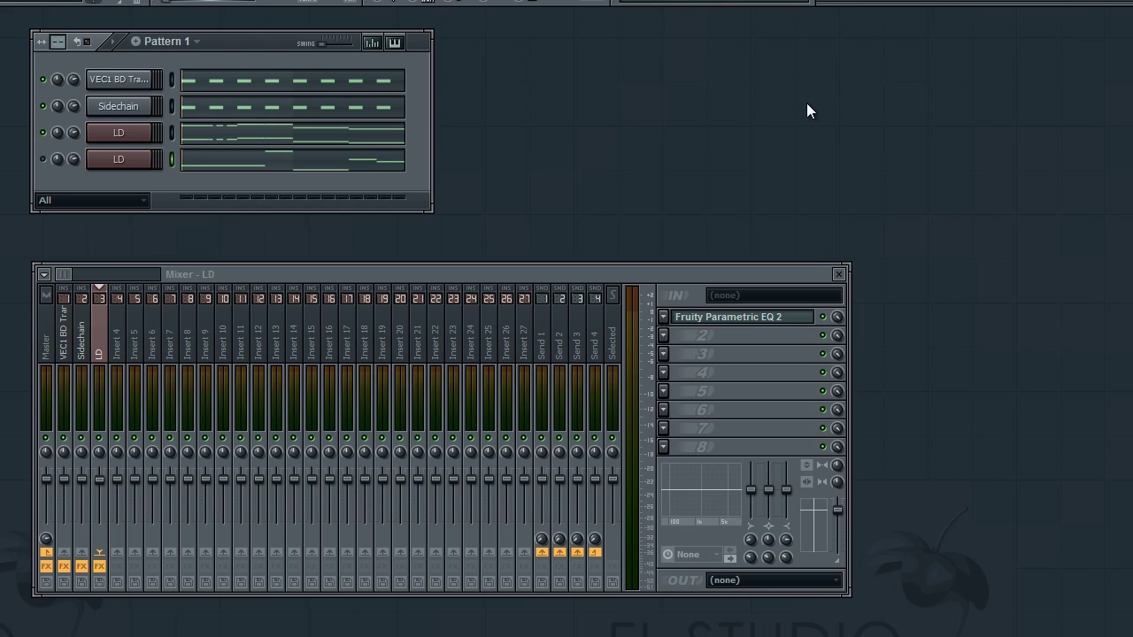
Shift the channel rack and mixer windows slightly, and play Pattern 1 with the Sidechain channel muted.
drag(246, 51, 276, 63)
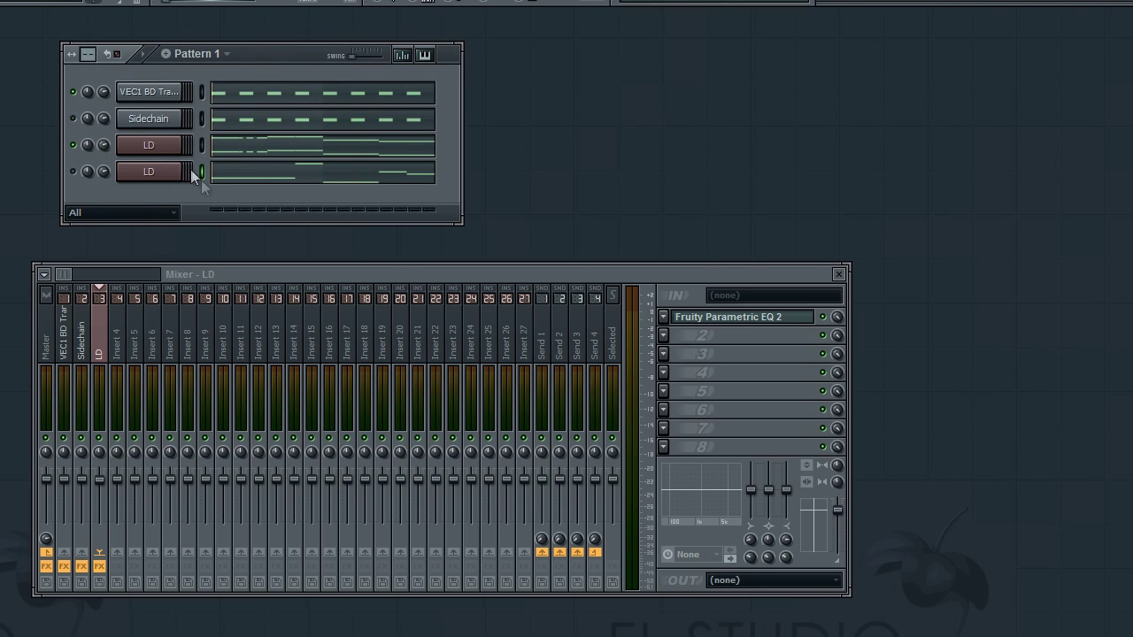
drag(279, 274, 293, 264)
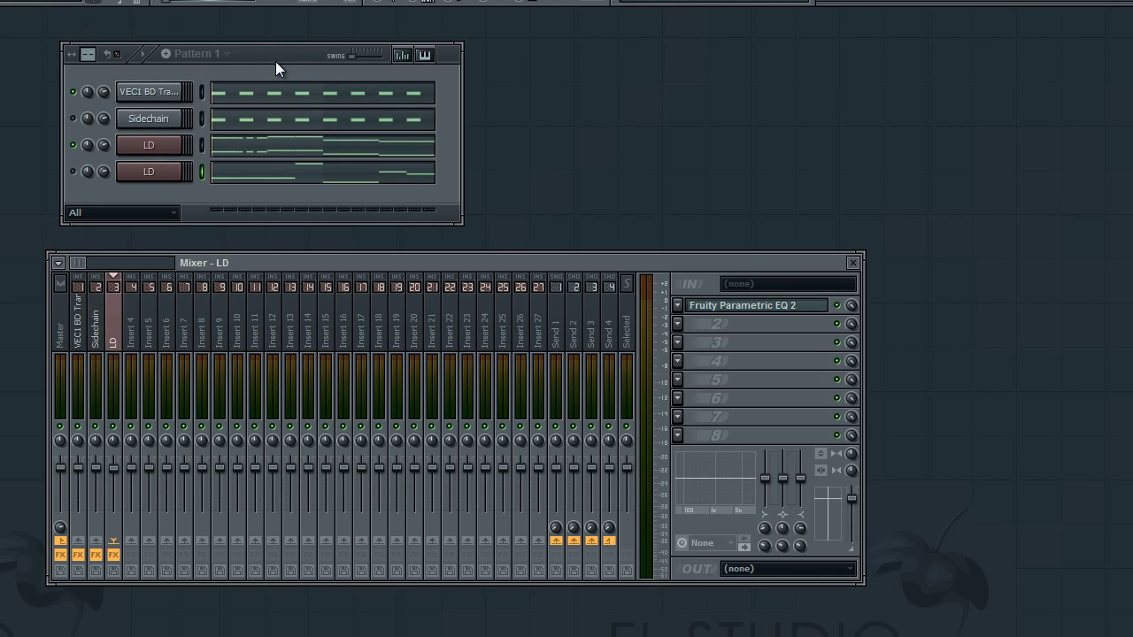
key(space)
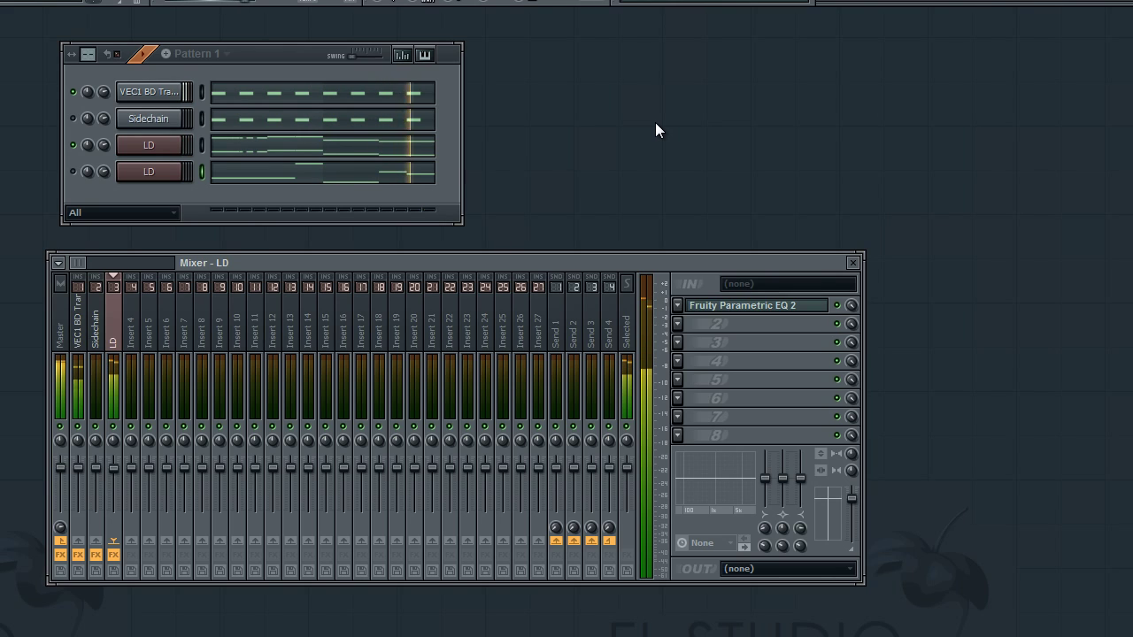
key(space)
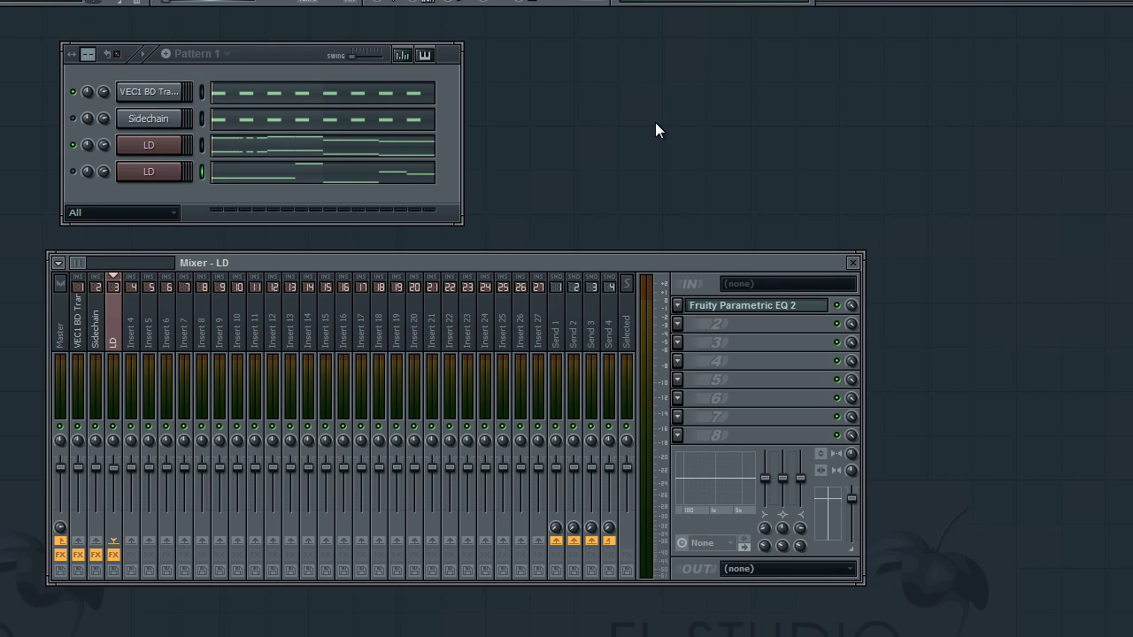
Unmute the Sidechain channel and play Pattern 1 to hear the sidechain effect, stopping playback at the end.
click(82, 126)
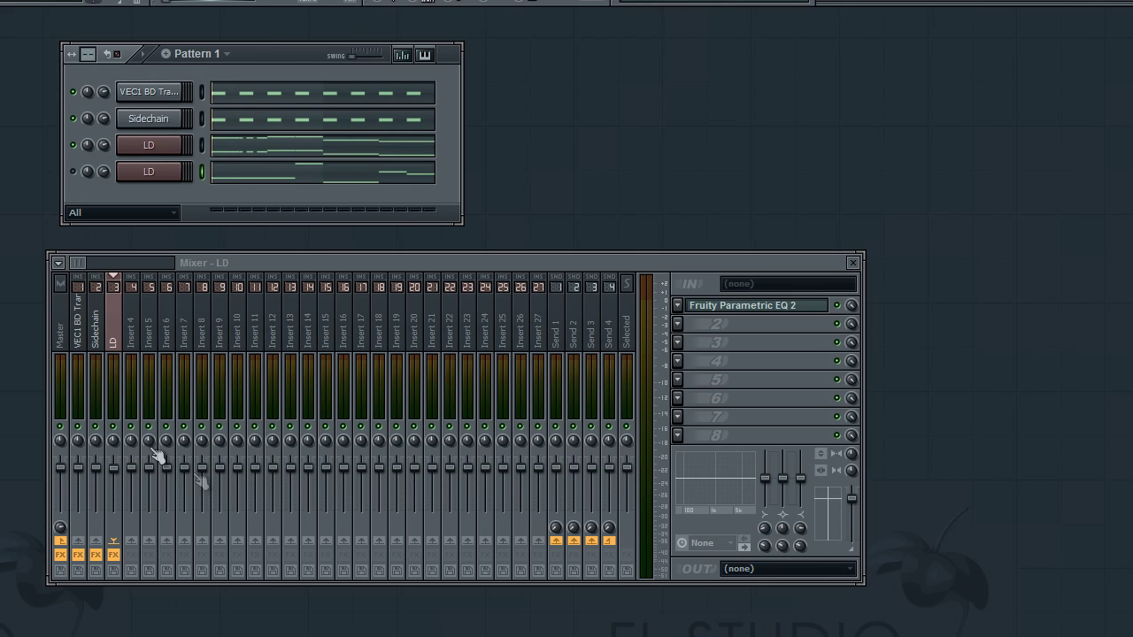
key(space)
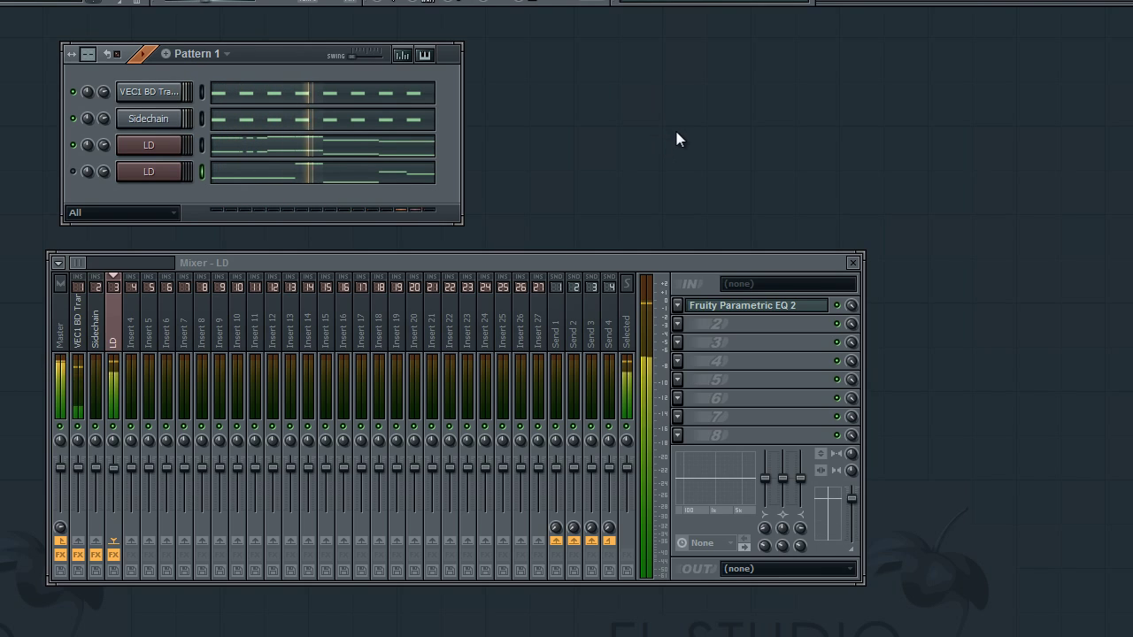
key(space)
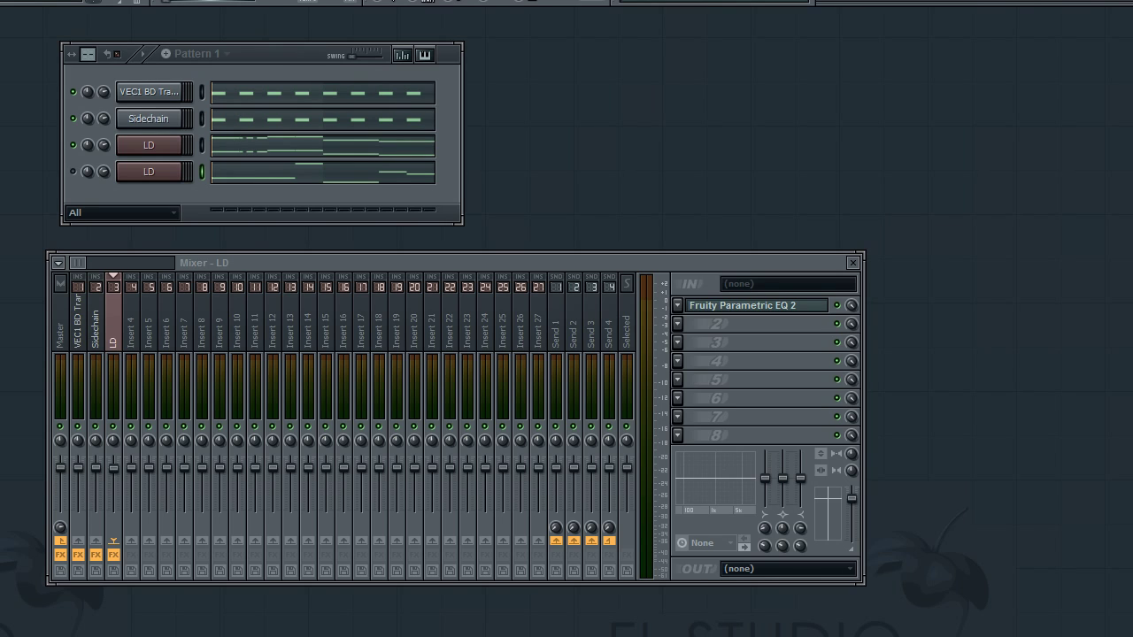
Add the VEC1 Snare 001 sample as a channel below the kick and open its piano roll.
drag(62, 111, 154, 107)
right_click(164, 116)
click(199, 116)
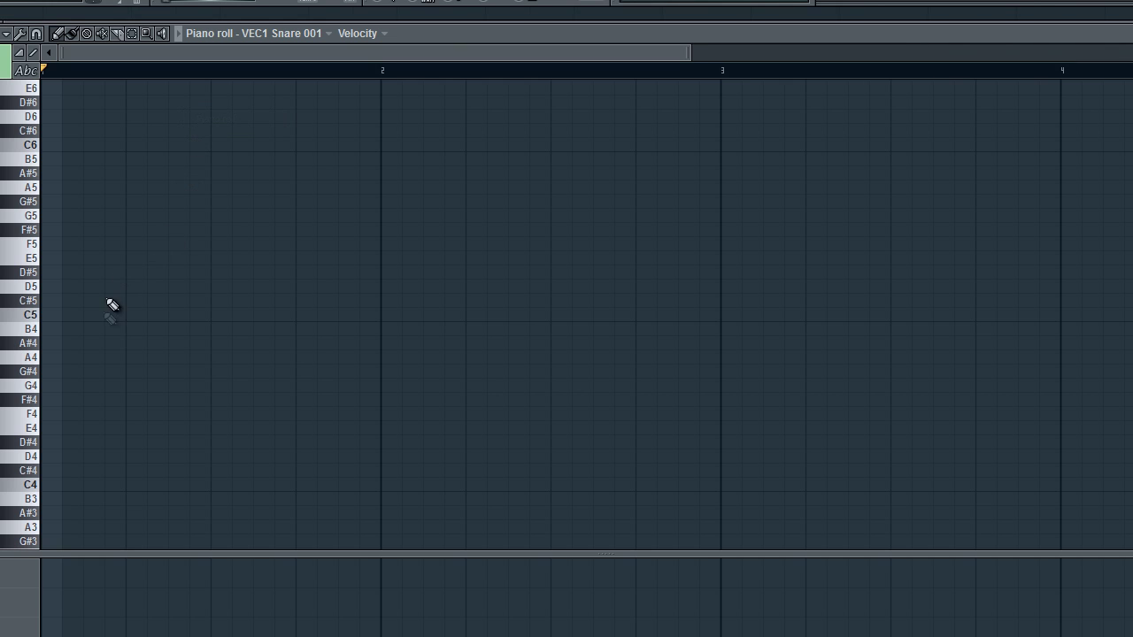
Place C5 snare notes on beats 2 and 4 of the first two bars and close the piano roll.
click(159, 316)
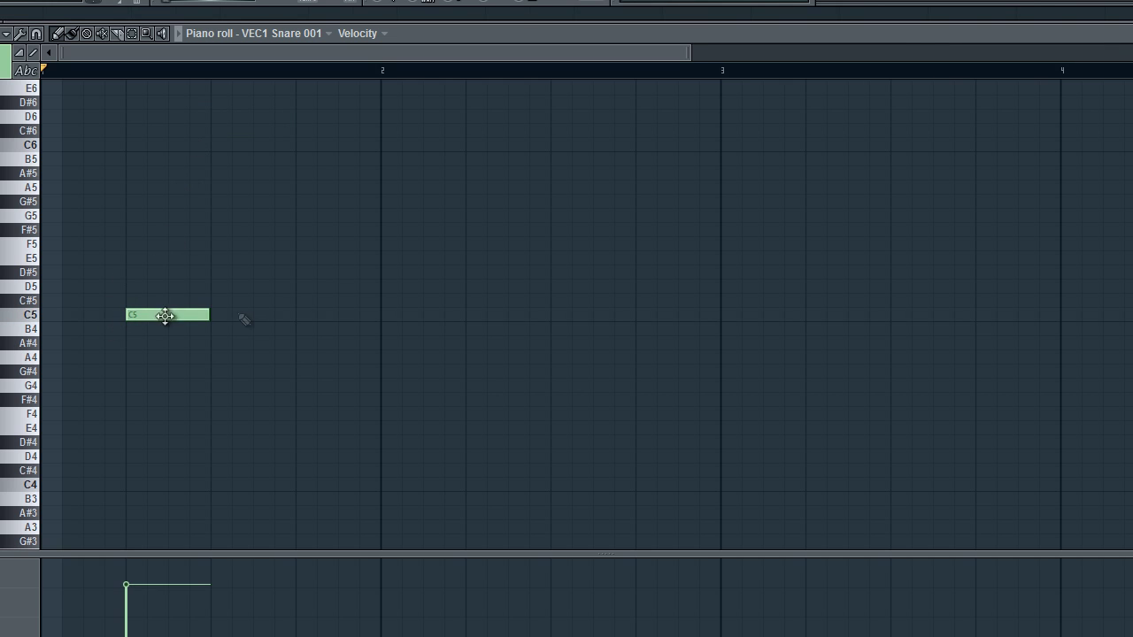
click(295, 316)
click(468, 316)
click(639, 316)
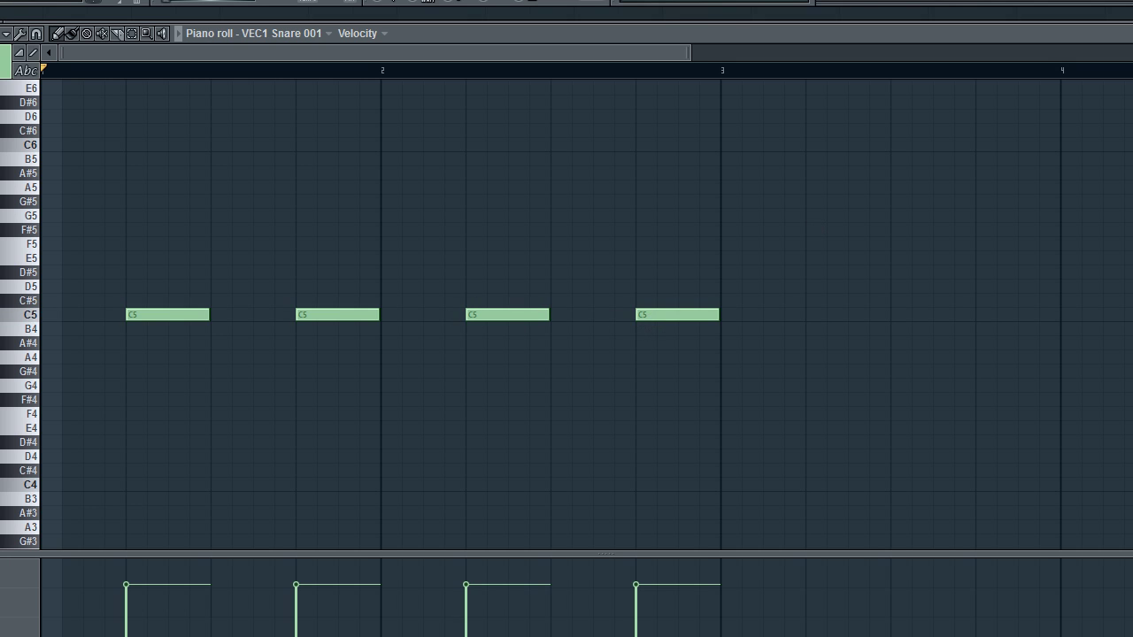
key(F7)
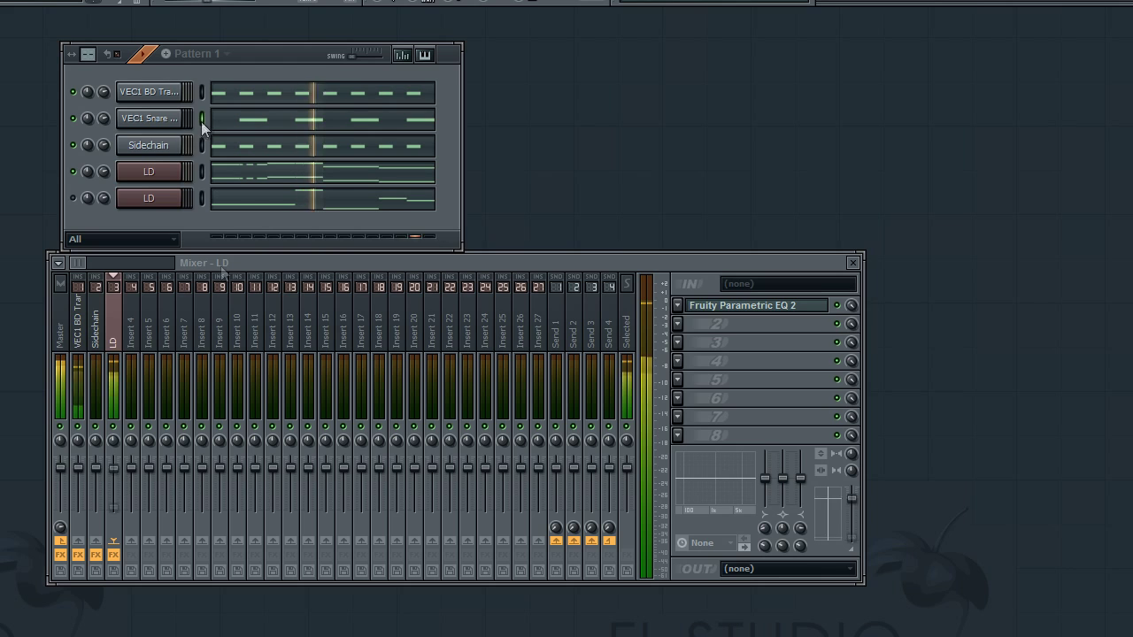
Route the VEC1 Snare 001 channel to mixer insert 4, lower its level slightly, and stop playback.
right_click(130, 339)
mouse_move(305, 334)
click(343, 340)
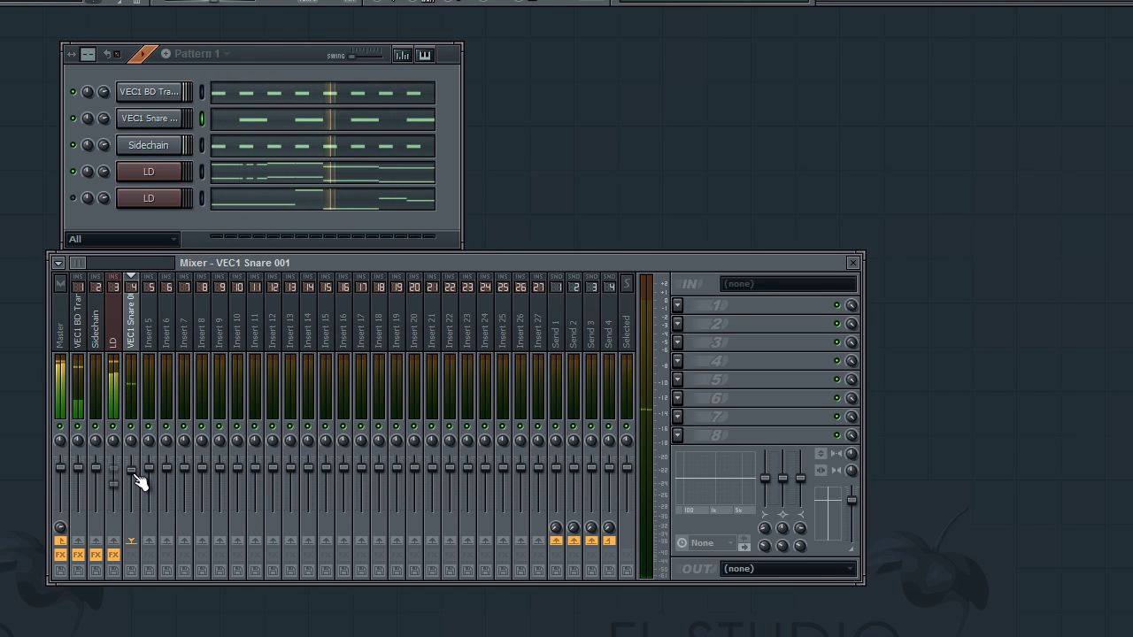
click(258, 59)
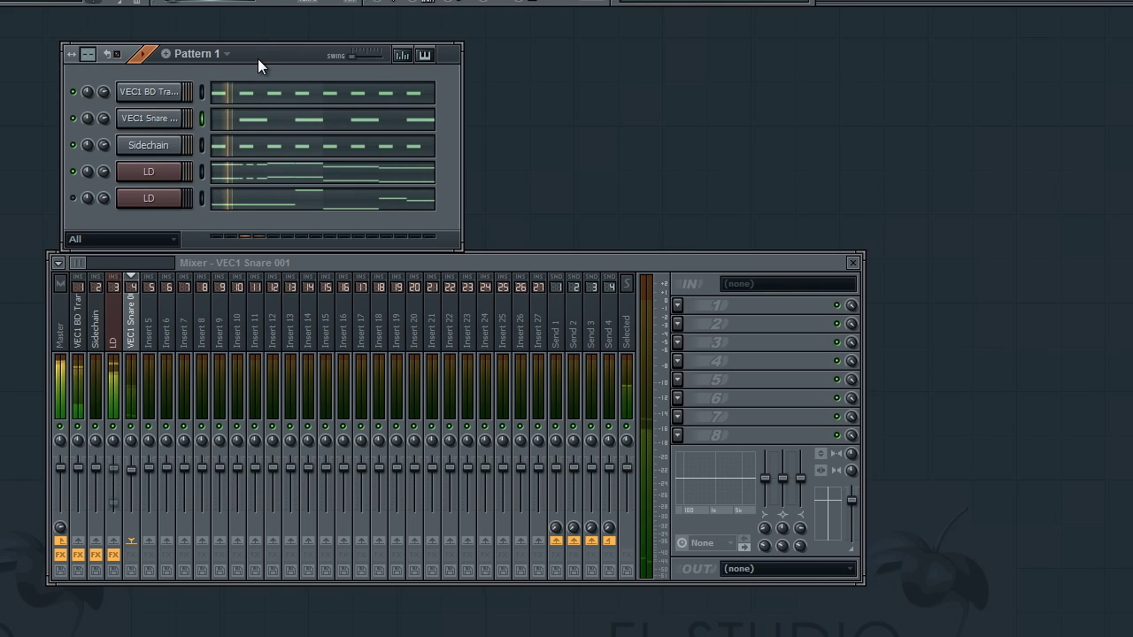
key(space)
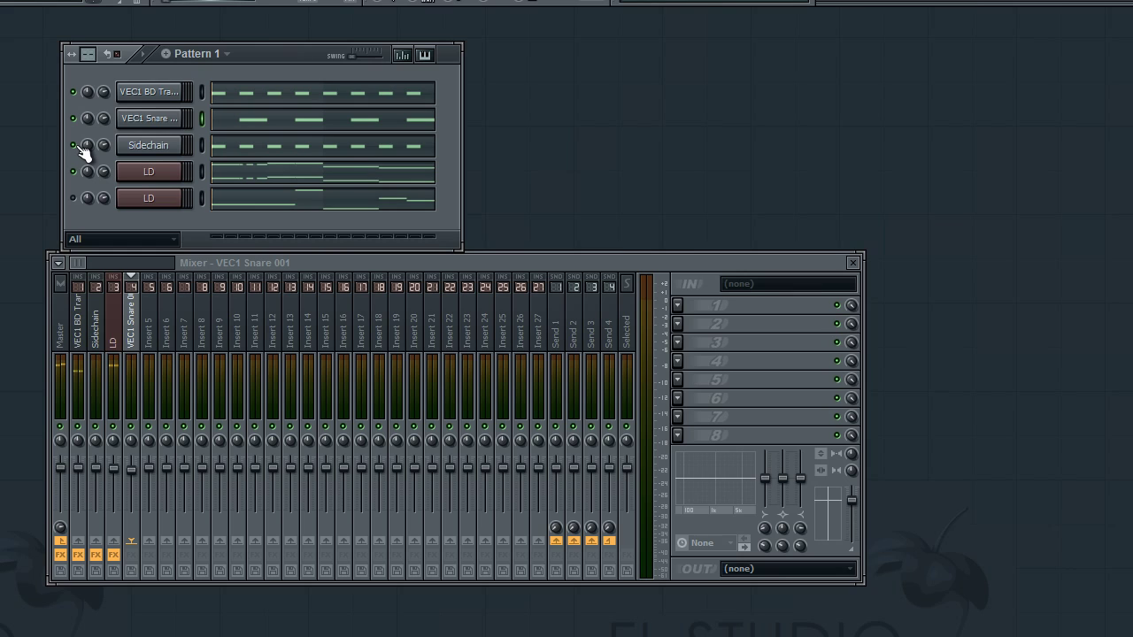
Compare Pattern 1 with the snare by playing it first with the Sidechain channel muted, then unmuted.
key(space)
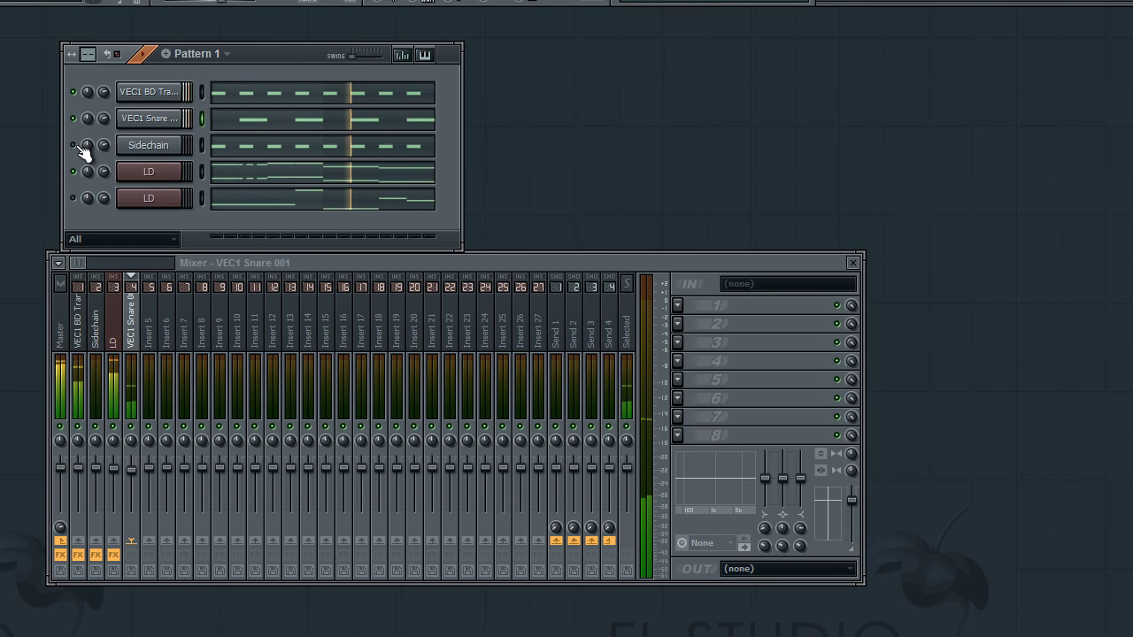
key(space)
key(space)
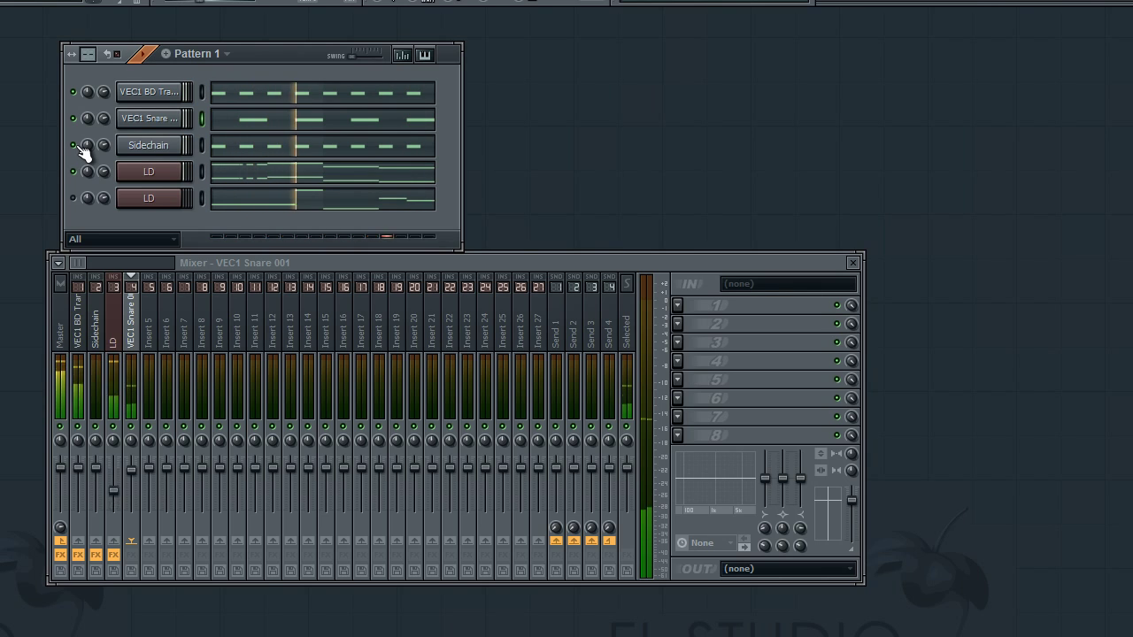
key(space)
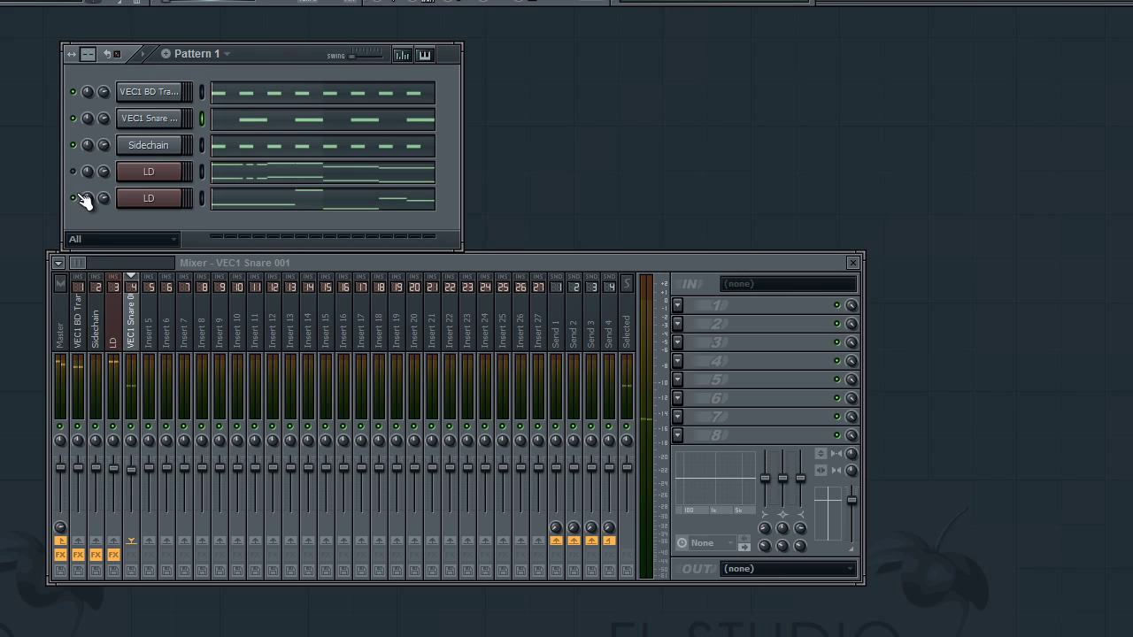
Mute the first LD channel, unmute the second one, and play the pattern with that lead.
key(space)
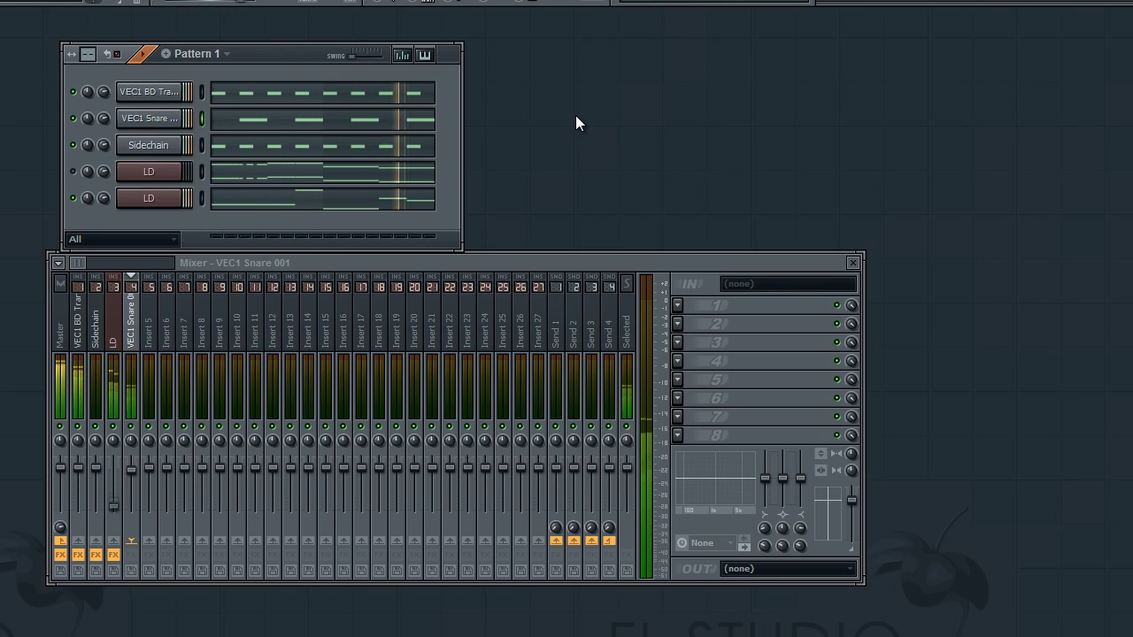
key(space)
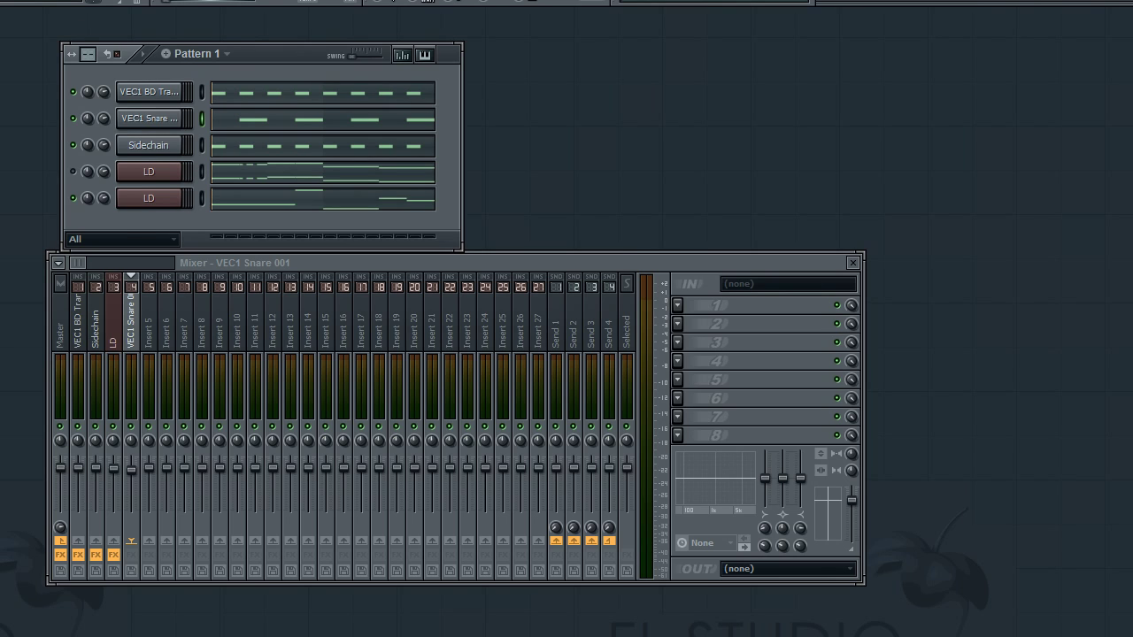
Create a new empty project from the default template.
key(alt+f)
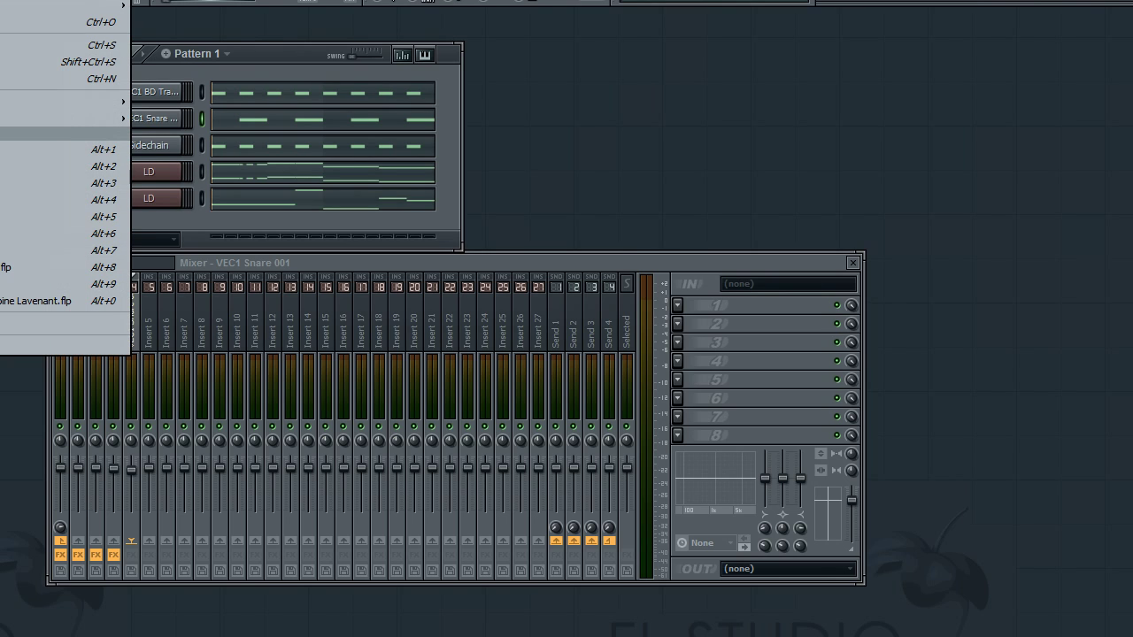
key(Escape)
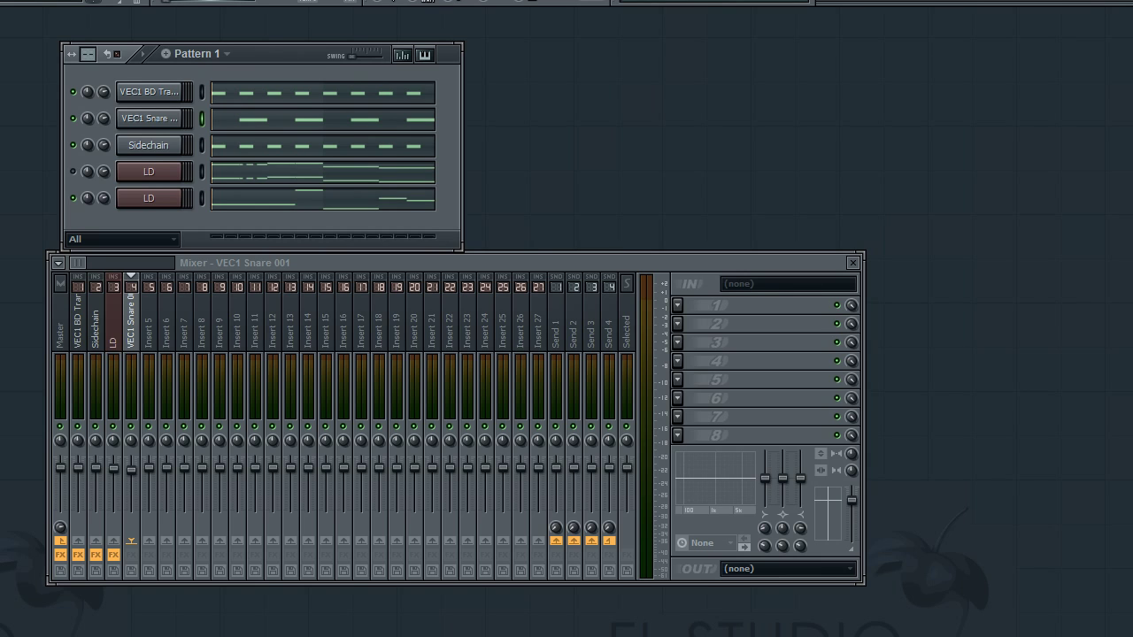
key(ctrl+n)
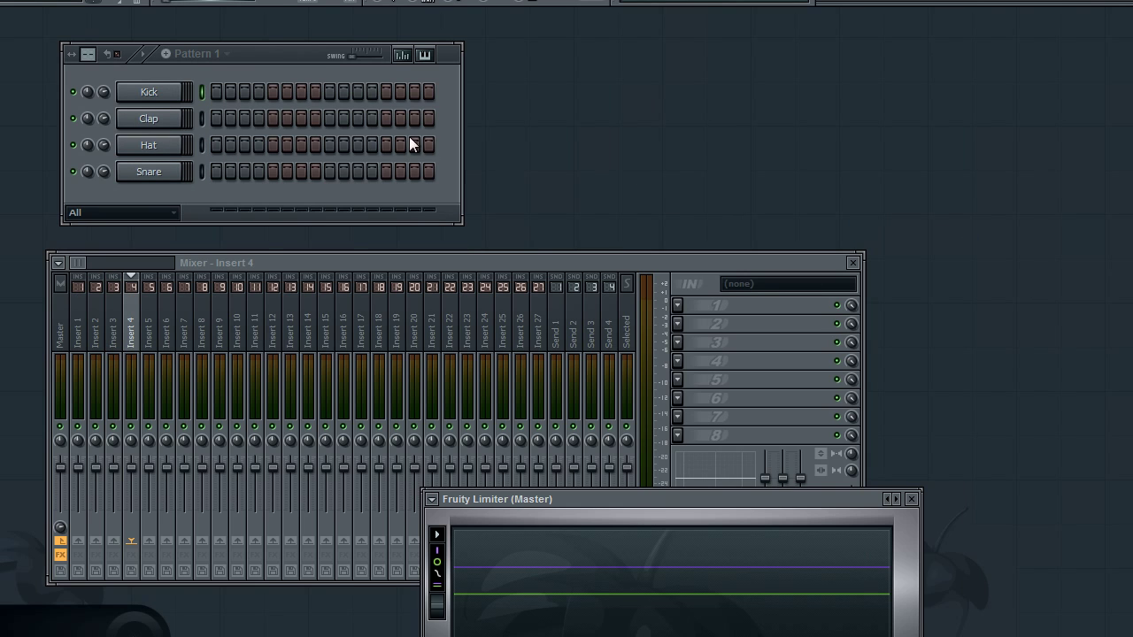
Delete the default Kick and Clap channels from Pattern 1.
right_click(149, 92)
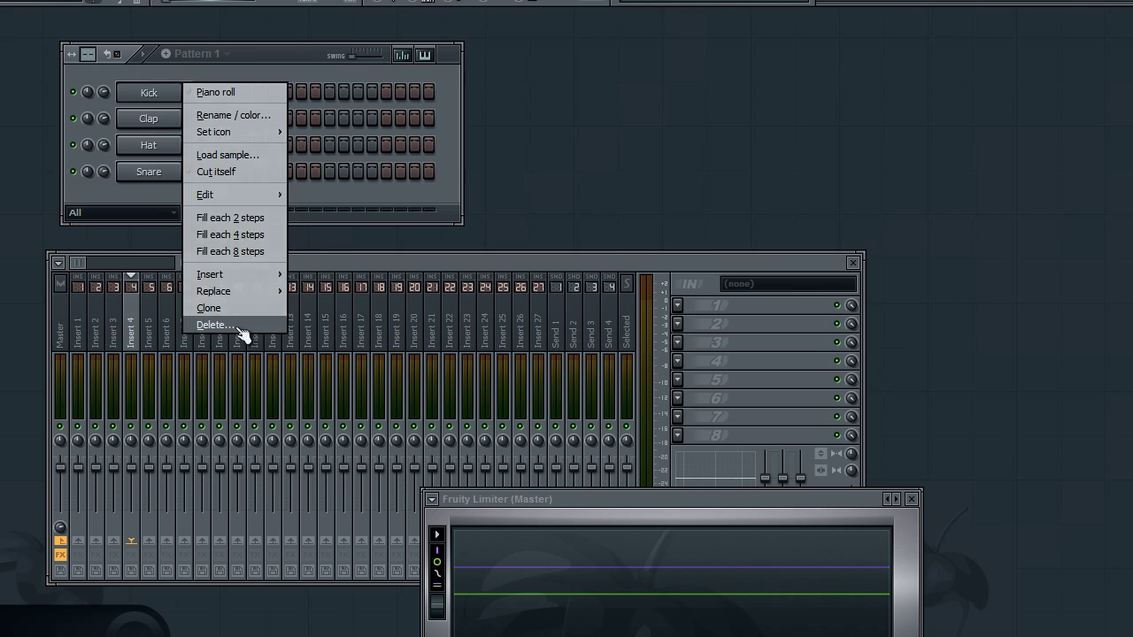
click(241, 324)
right_click(157, 96)
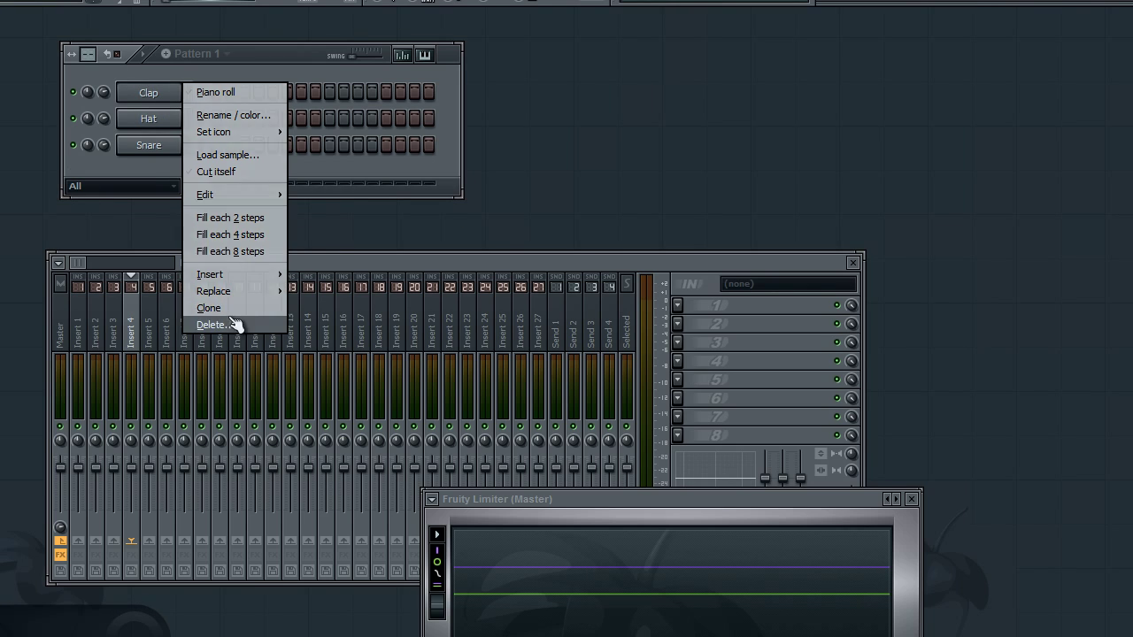
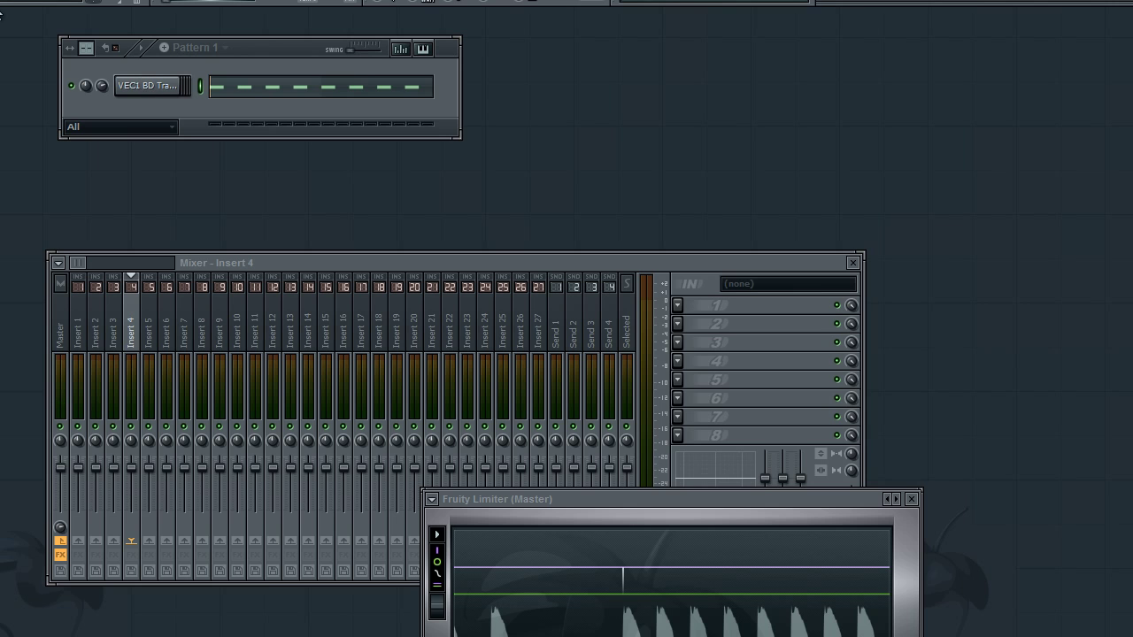
Add a Nexus channel to the pattern and load the LD Aircraft preset from the XP Omicron category.
click(69, 48)
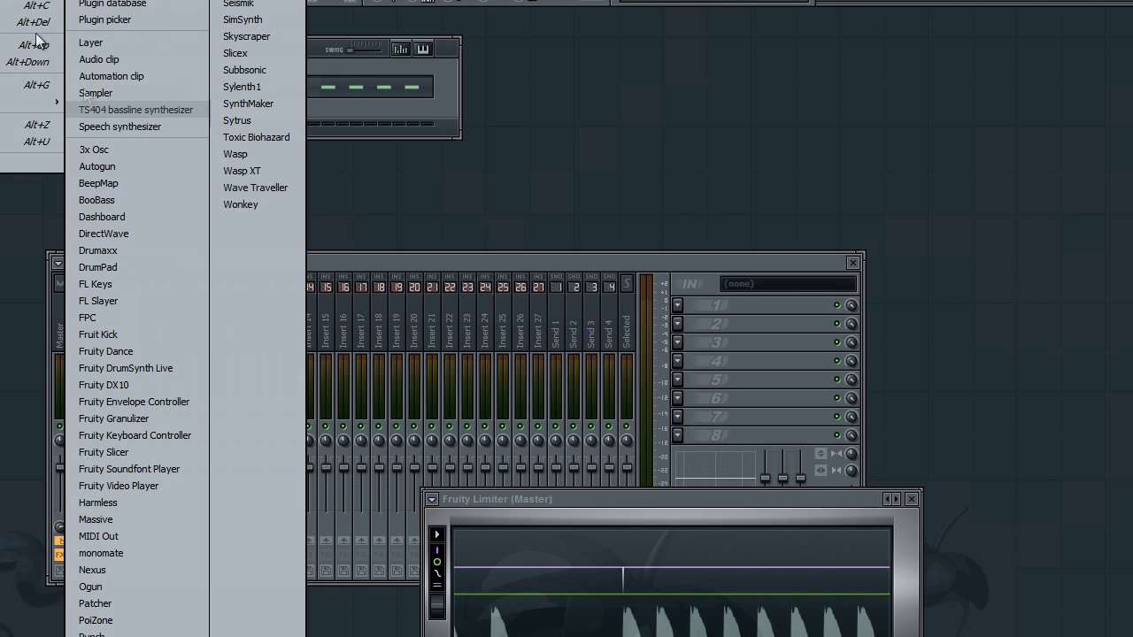
drag(145, 550, 463, 168)
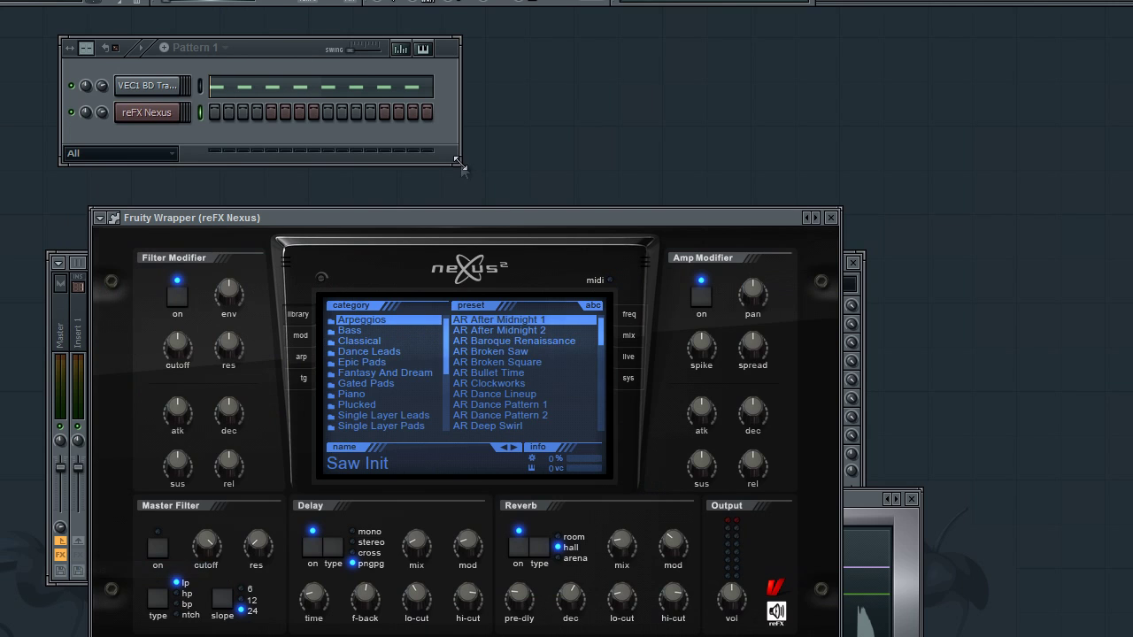
scroll(401, 323, down, 10)
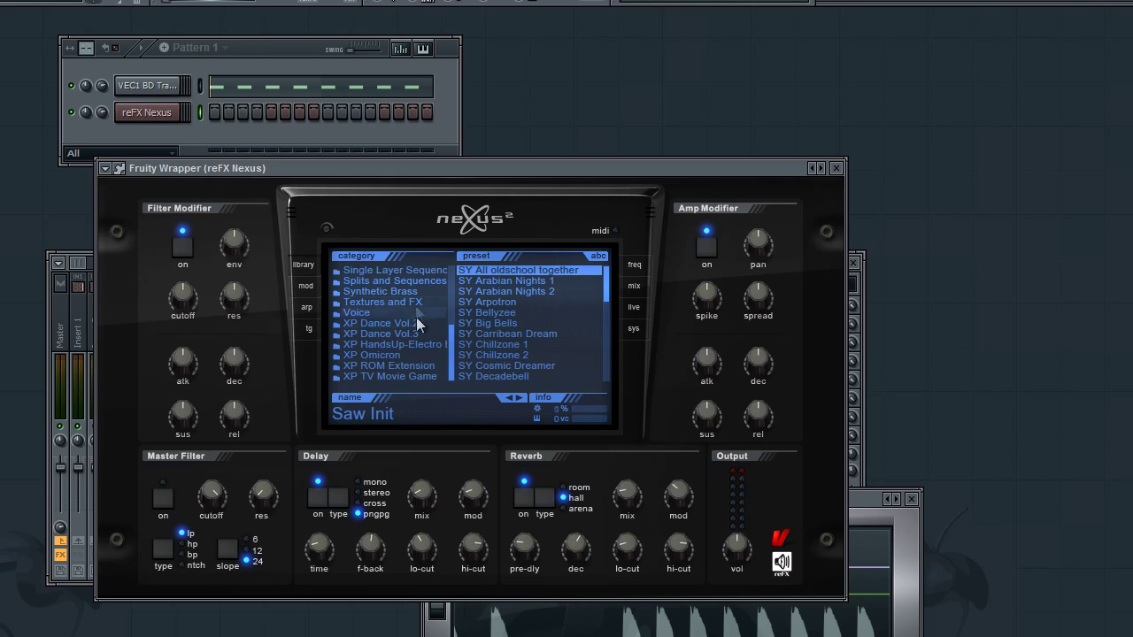
click(413, 354)
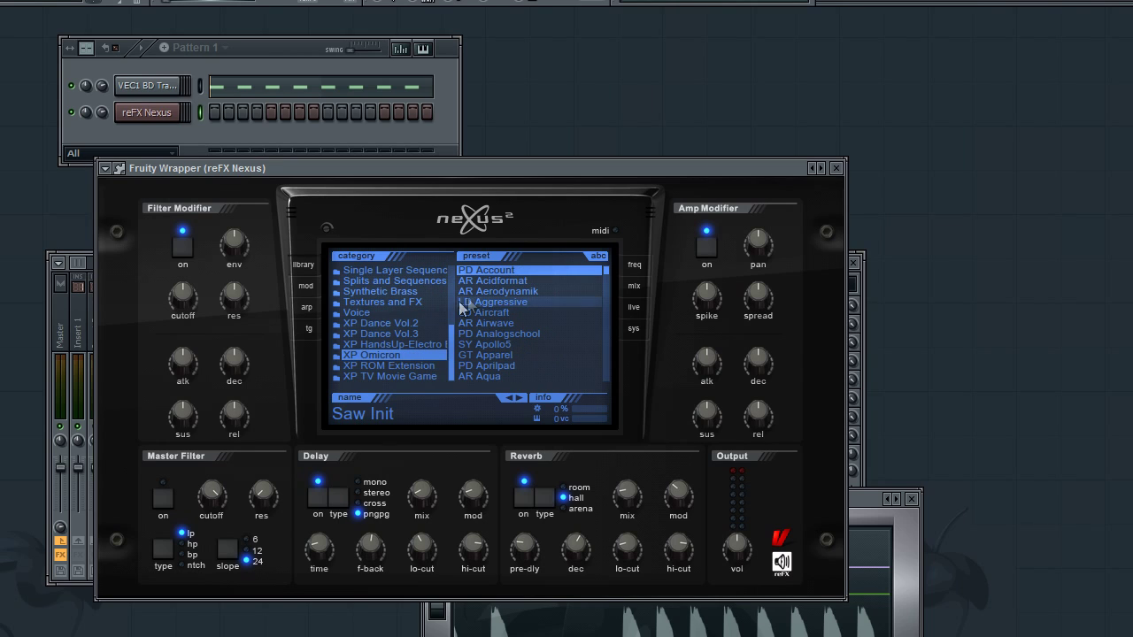
click(525, 313)
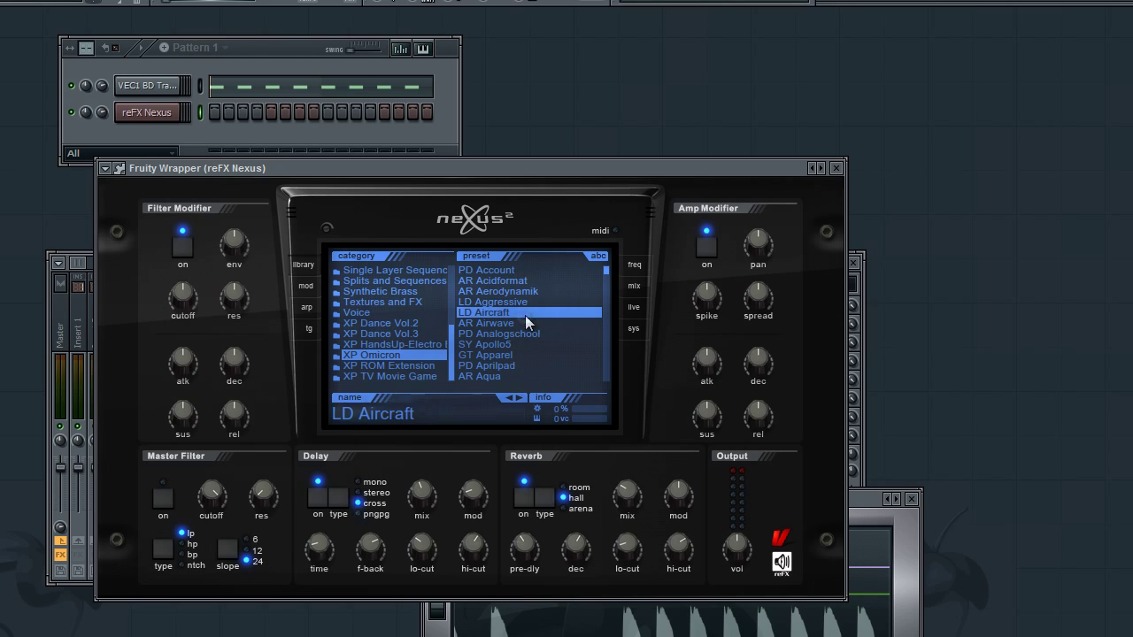
In the reFX Nexus piano roll, fill bar 1 with half-bar notes: D4 with D5, followed by F4 with F5.
click(839, 169)
right_click(174, 110)
click(205, 112)
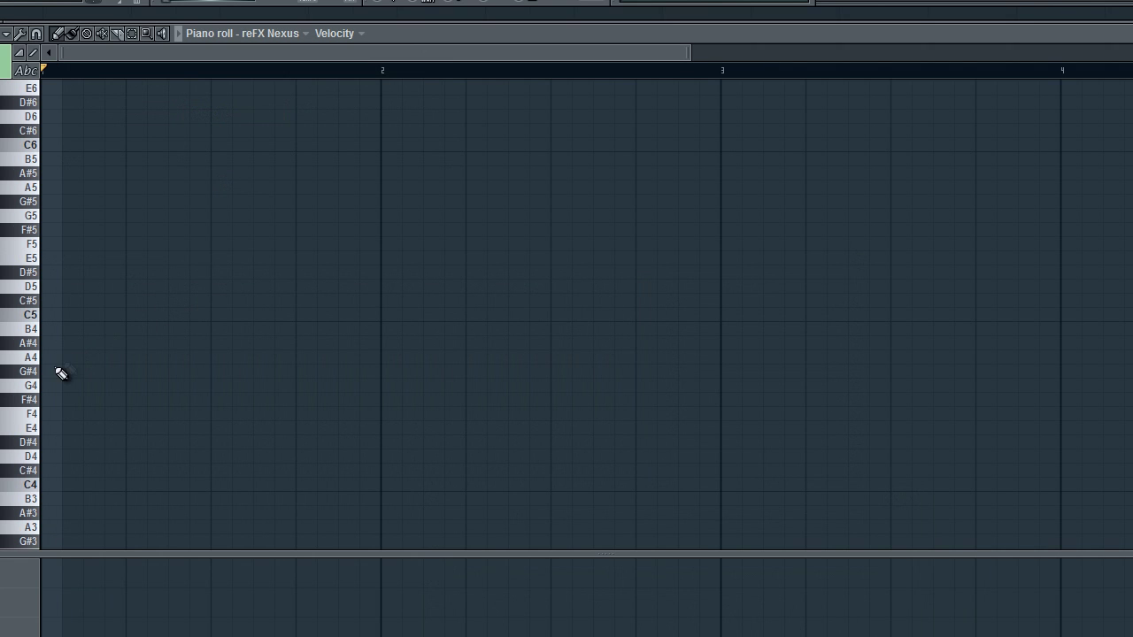
click(53, 456)
drag(82, 457, 209, 460)
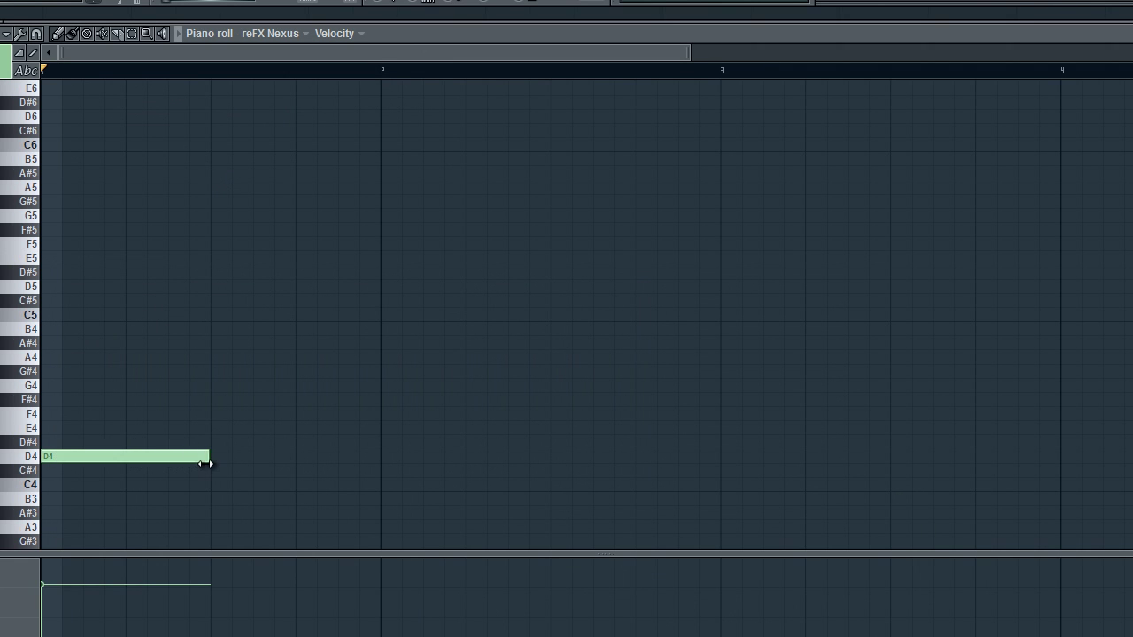
click(70, 287)
click(212, 244)
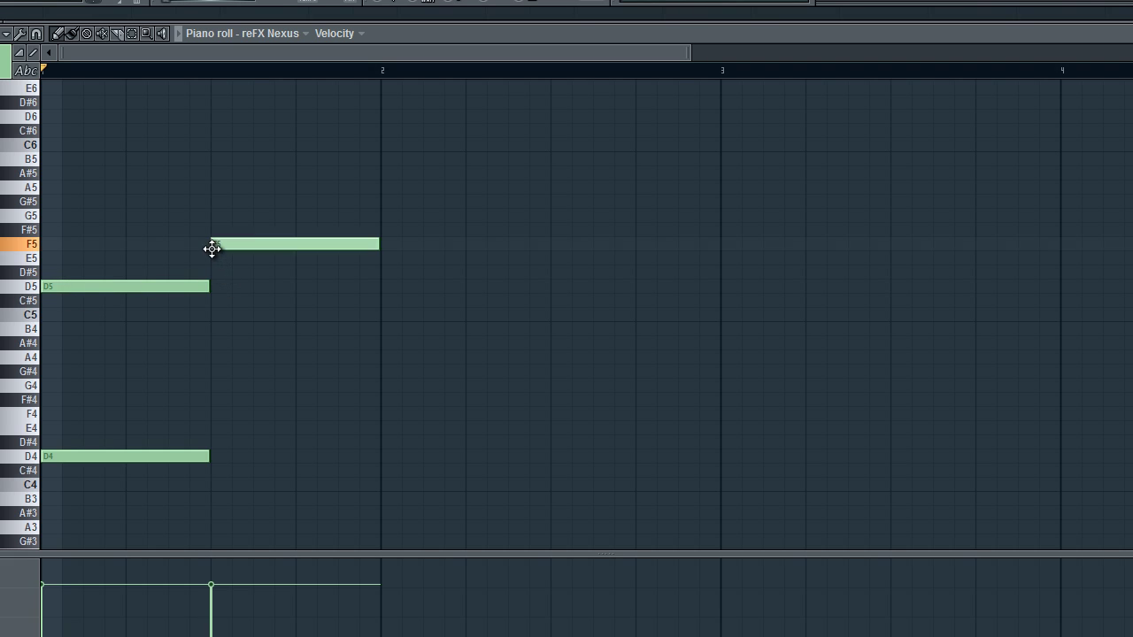
click(194, 414)
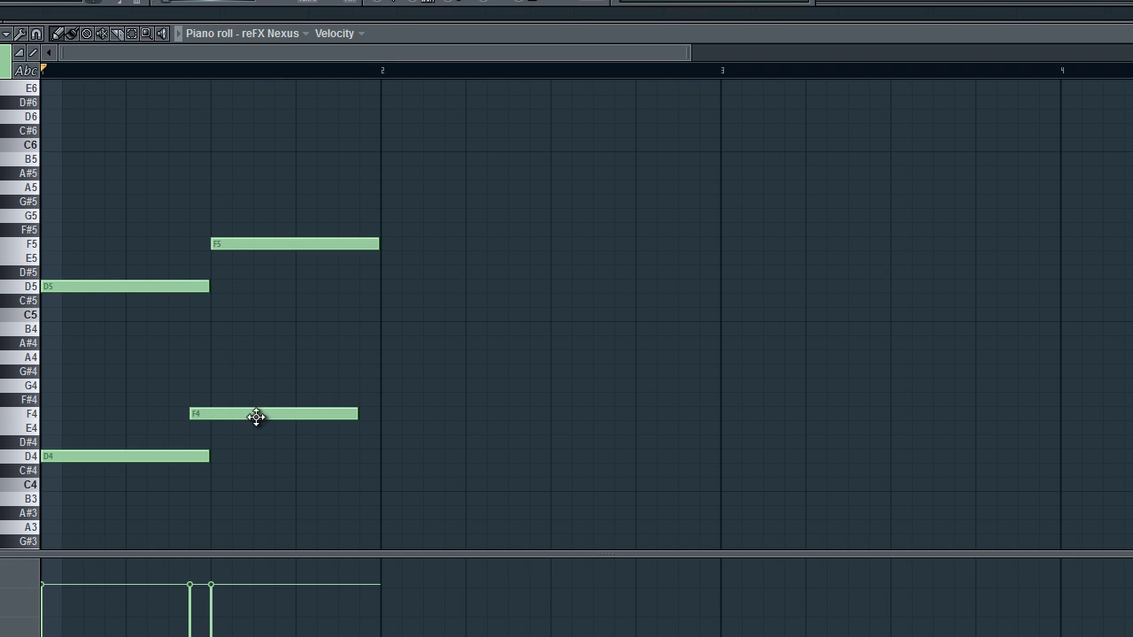
drag(255, 414, 291, 411)
Fill bar 2 with half-bar octave notes: A4 with A5, followed by A#4 with A#5.
click(377, 187)
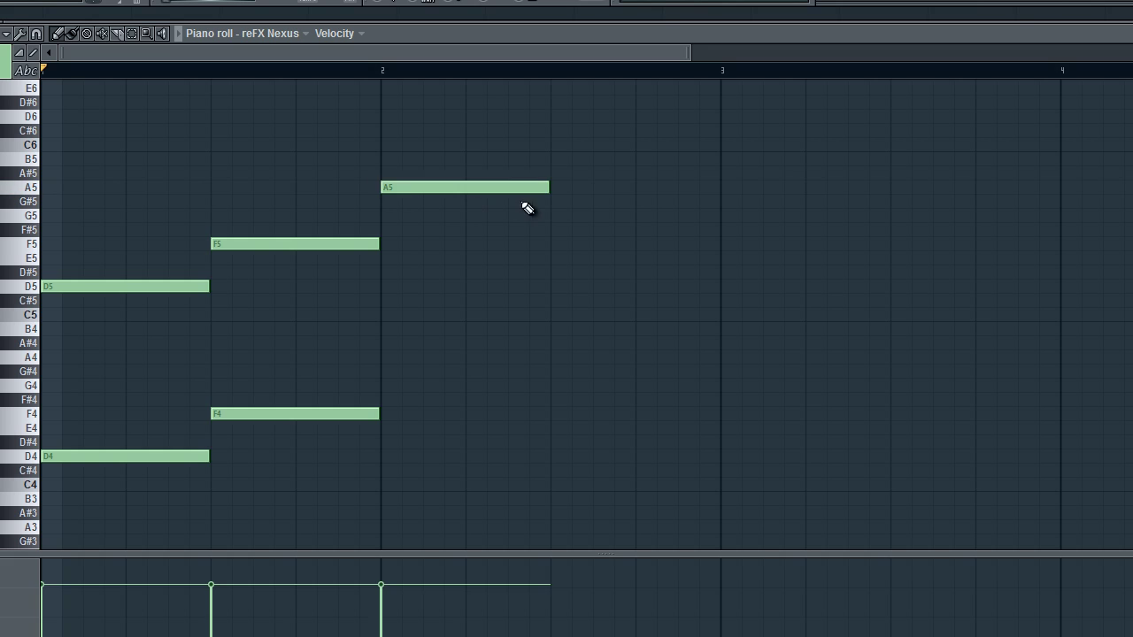
click(557, 173)
click(390, 386)
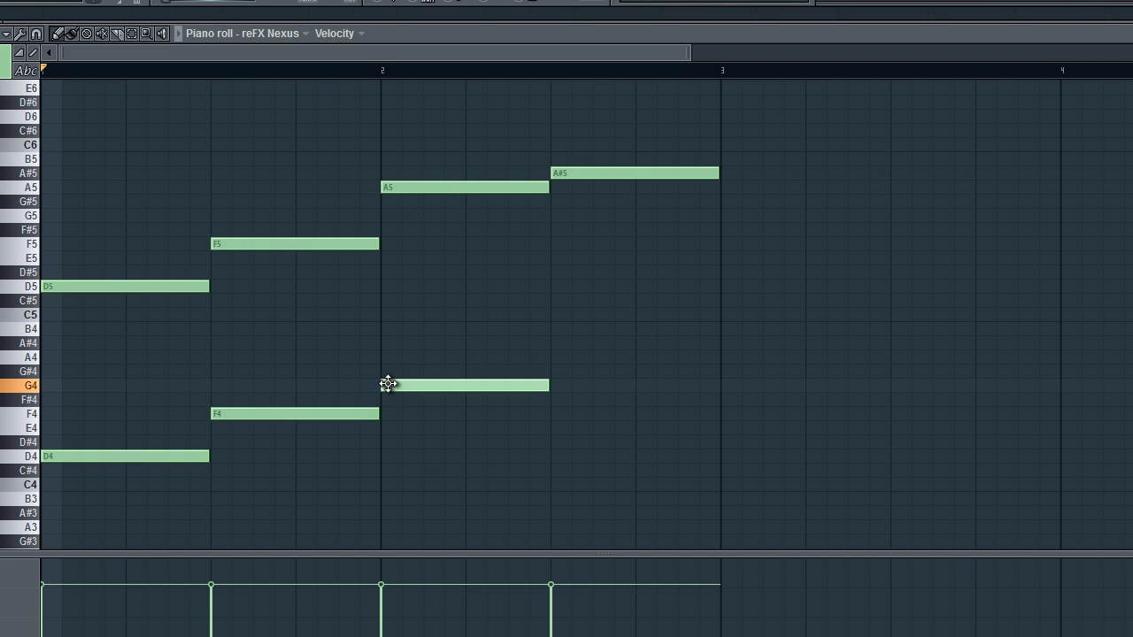
drag(419, 387, 417, 357)
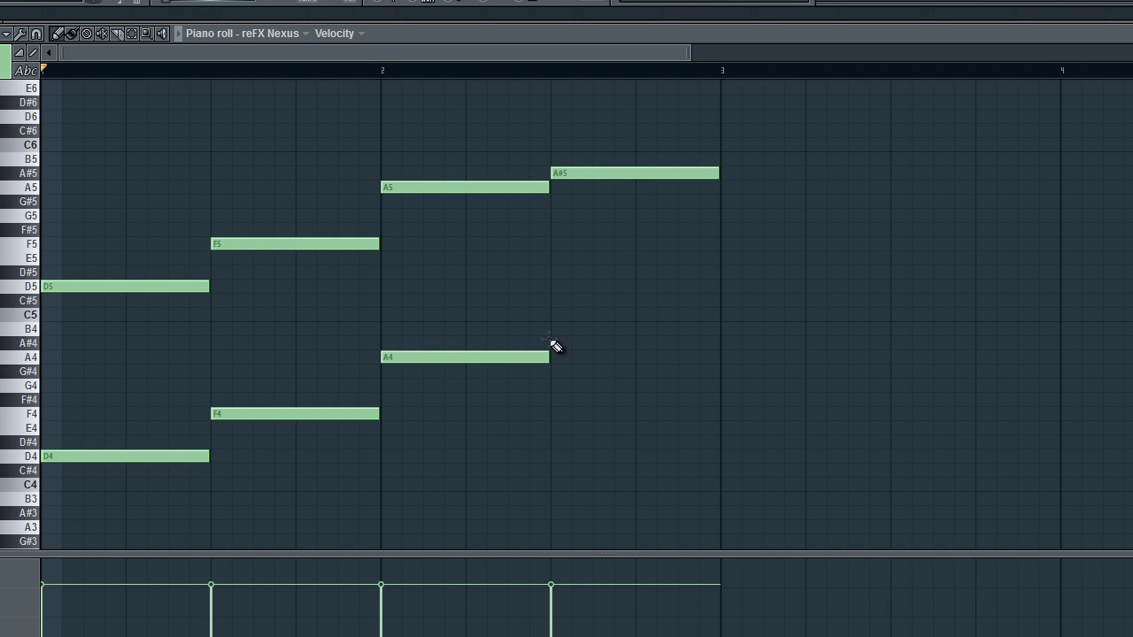
click(554, 343)
Play the Nexus melody, close its piano roll, and play Pattern 1 with the kick again.
key(space)
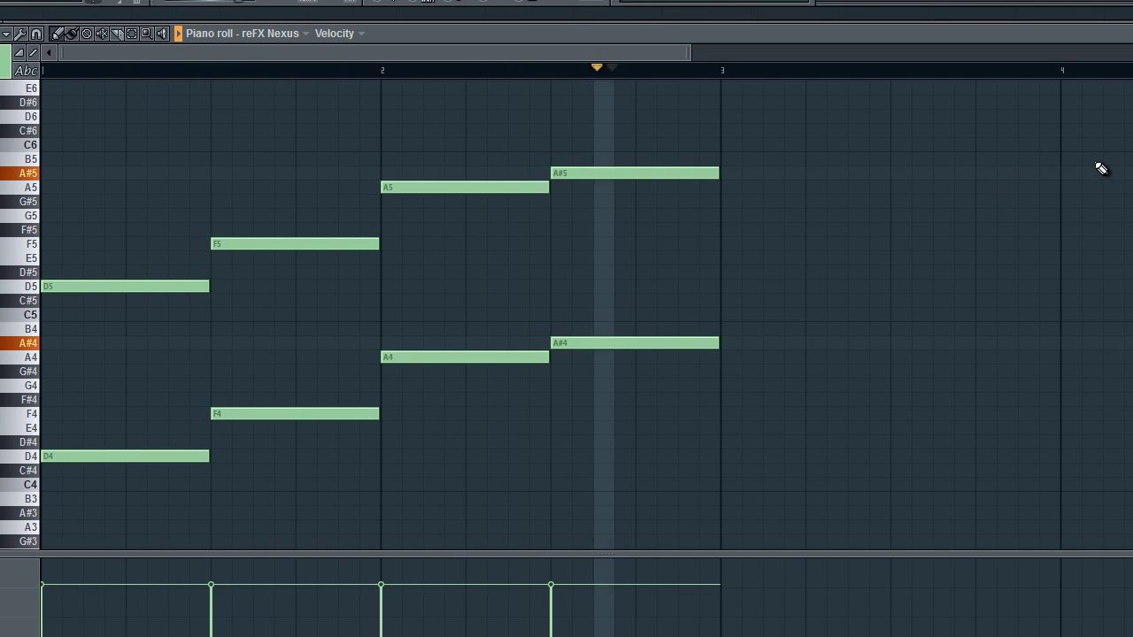
key(space)
key(F7)
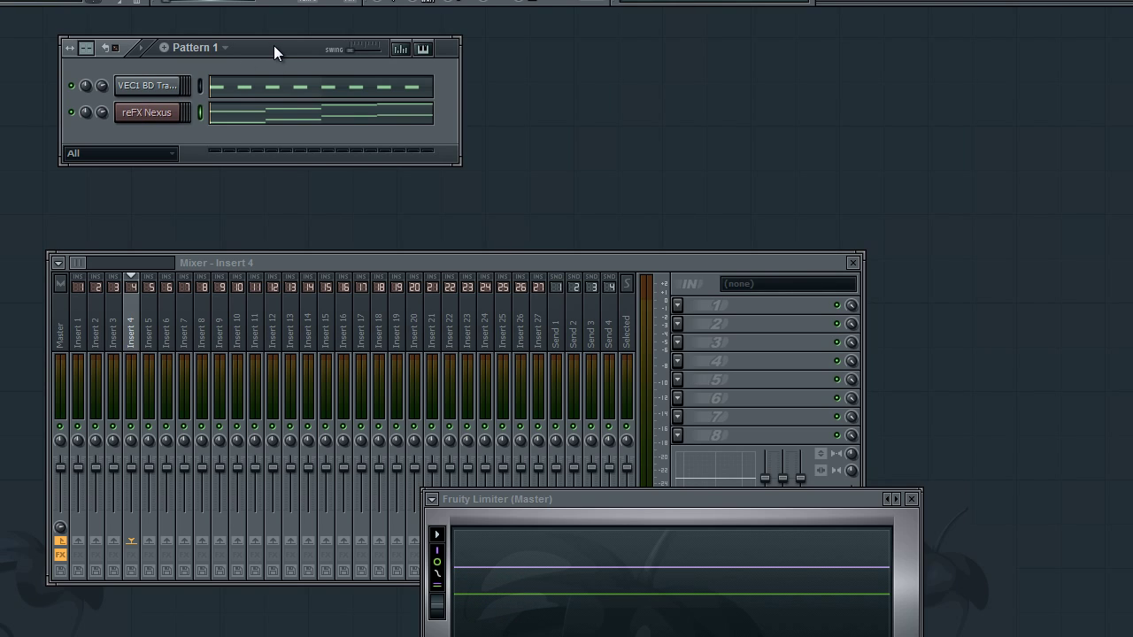
key(space)
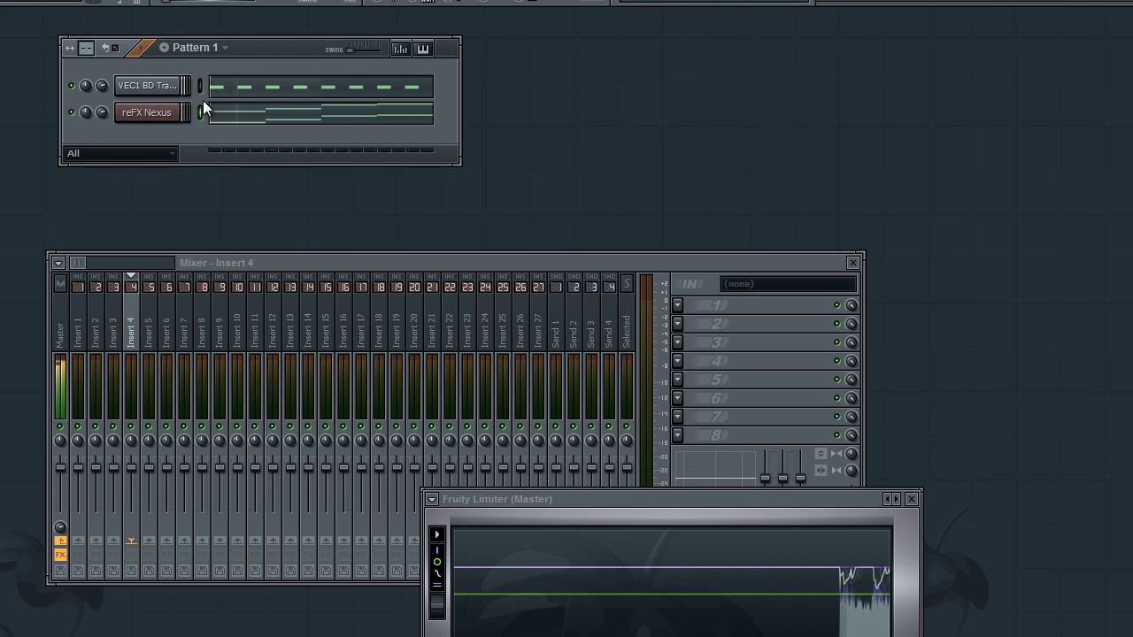
Route the VEC1 BD Trancy 26 kick channel to mixer insert 1 and play the pattern to check the routing.
right_click(84, 318)
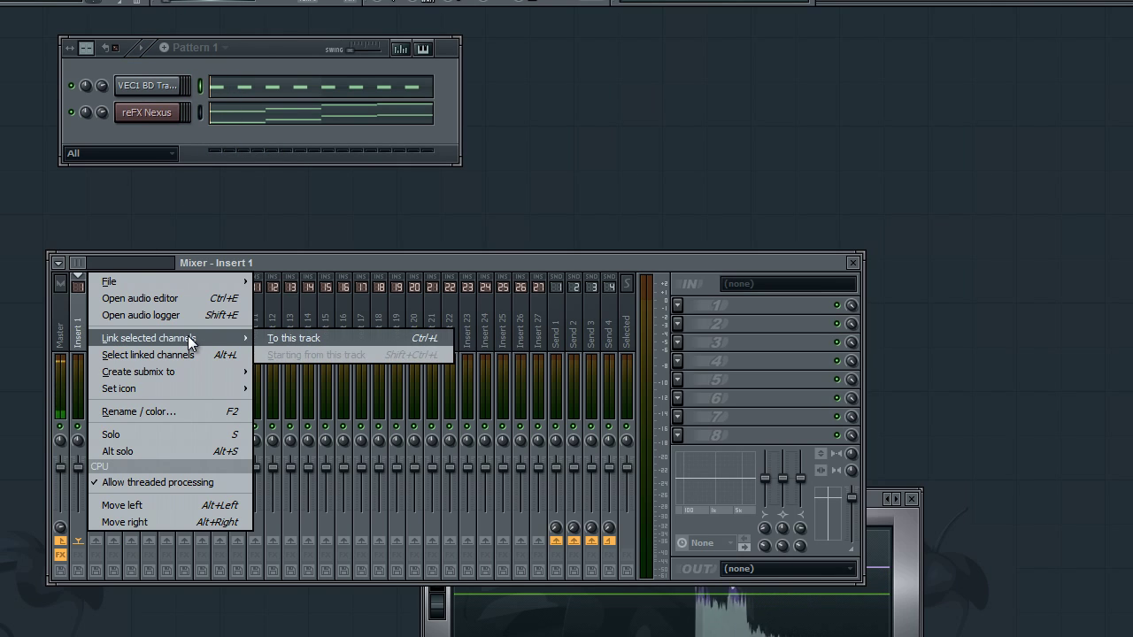
click(207, 99)
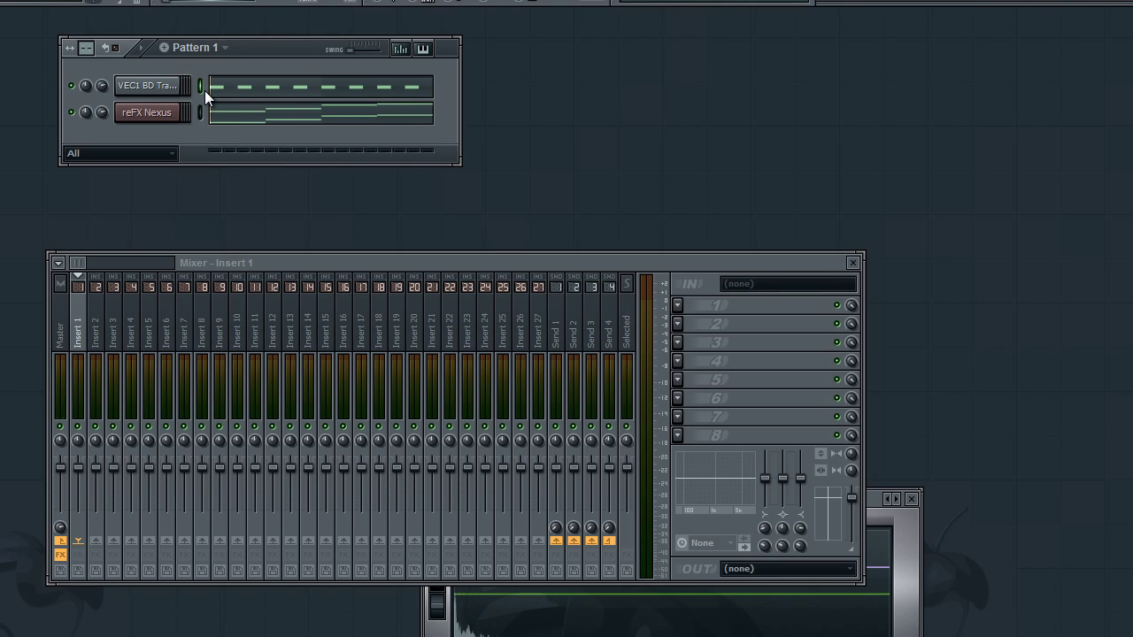
right_click(86, 338)
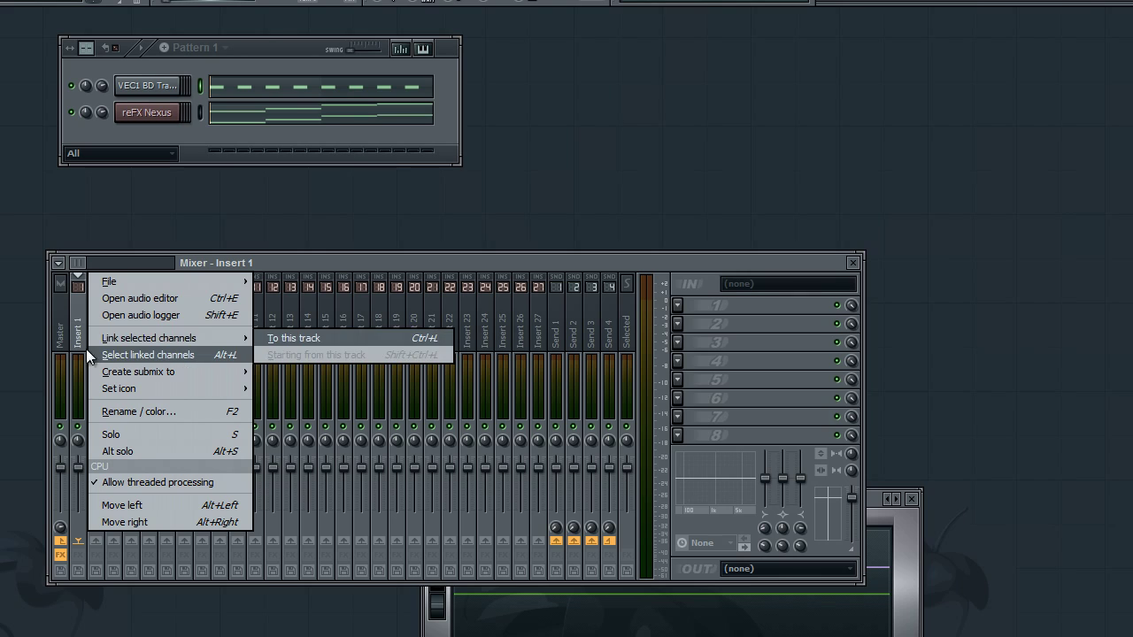
mouse_move(184, 338)
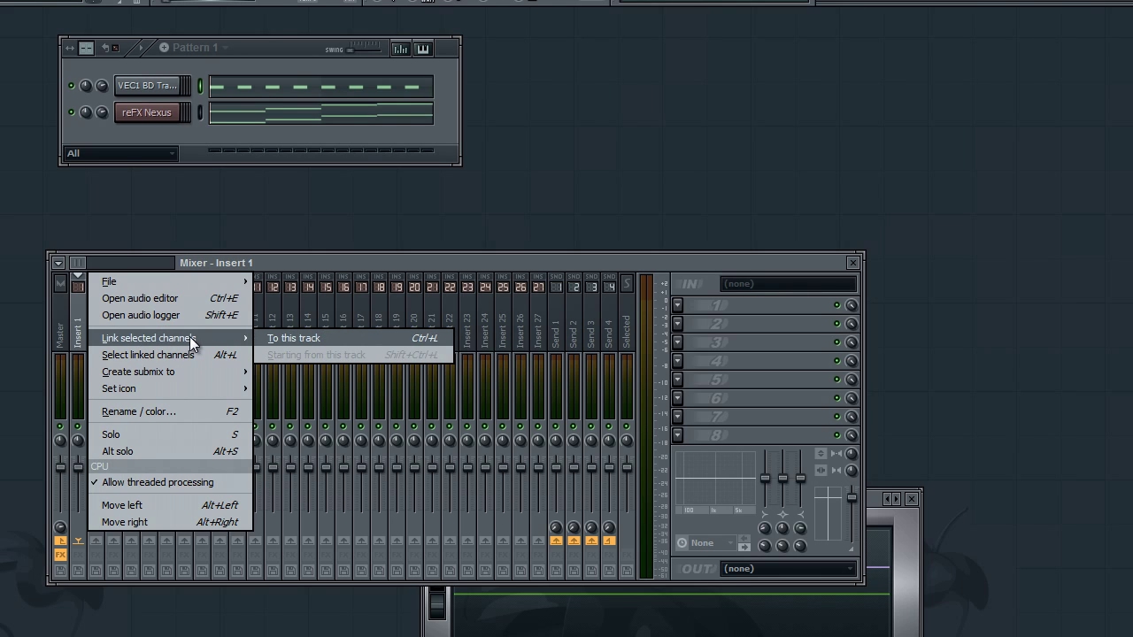
click(292, 338)
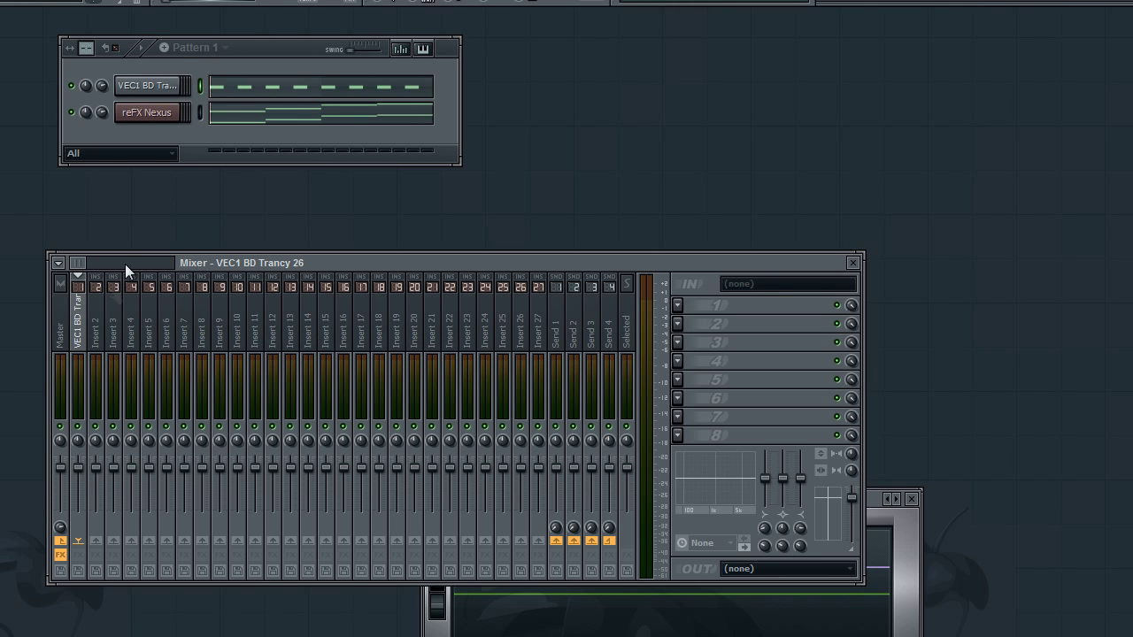
key(space)
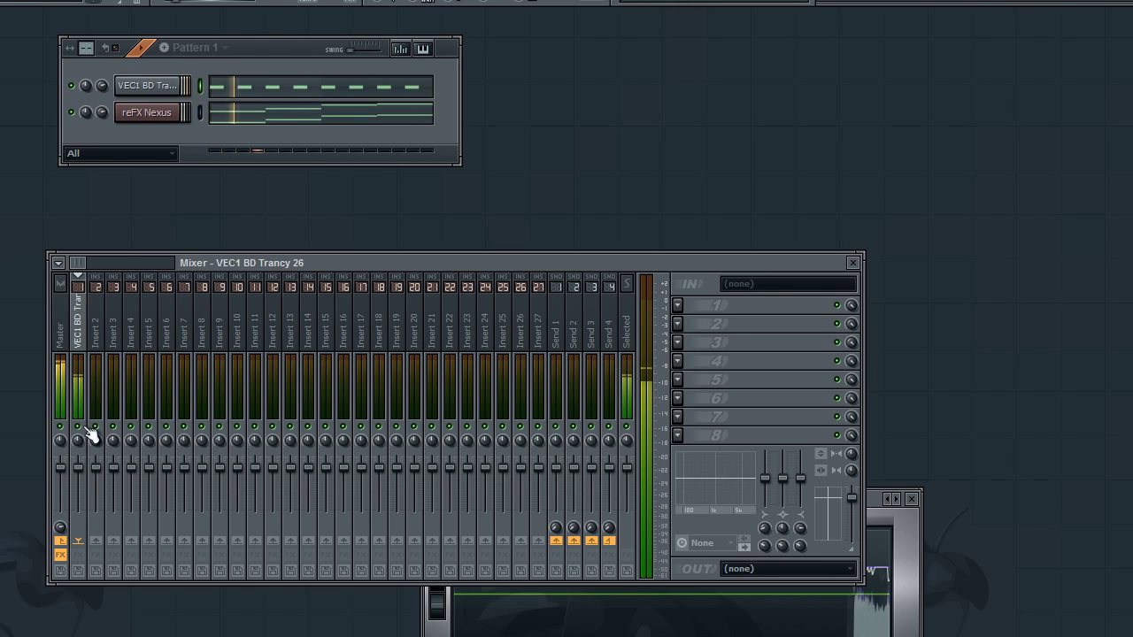
Route the reFX Nexus channel to mixer insert 6 and play the pattern to check its signal.
click(199, 111)
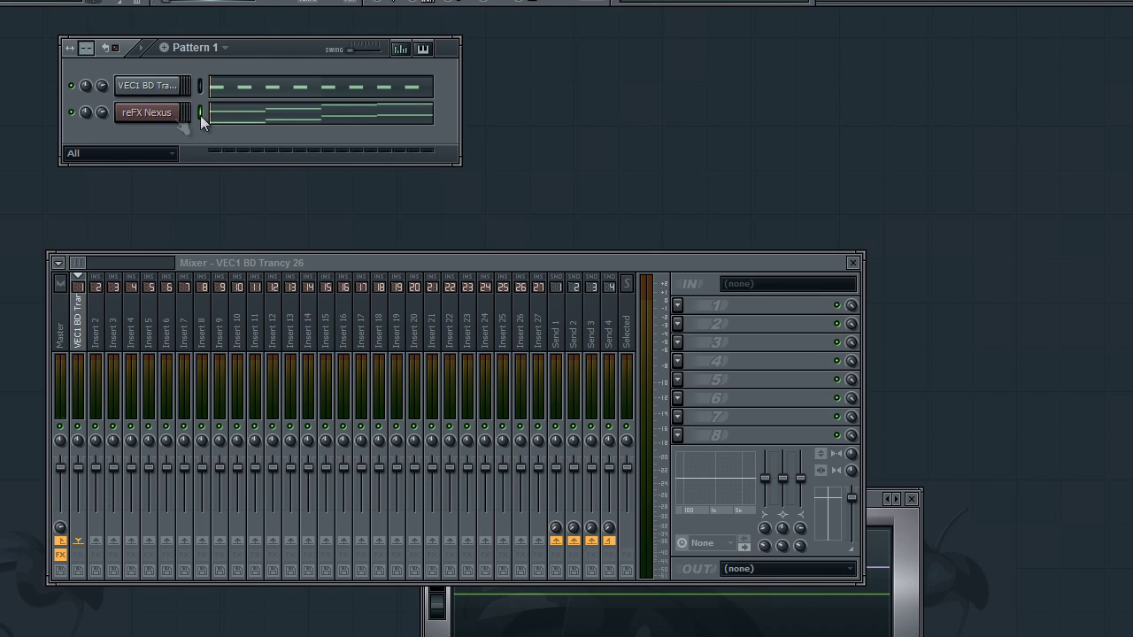
right_click(168, 339)
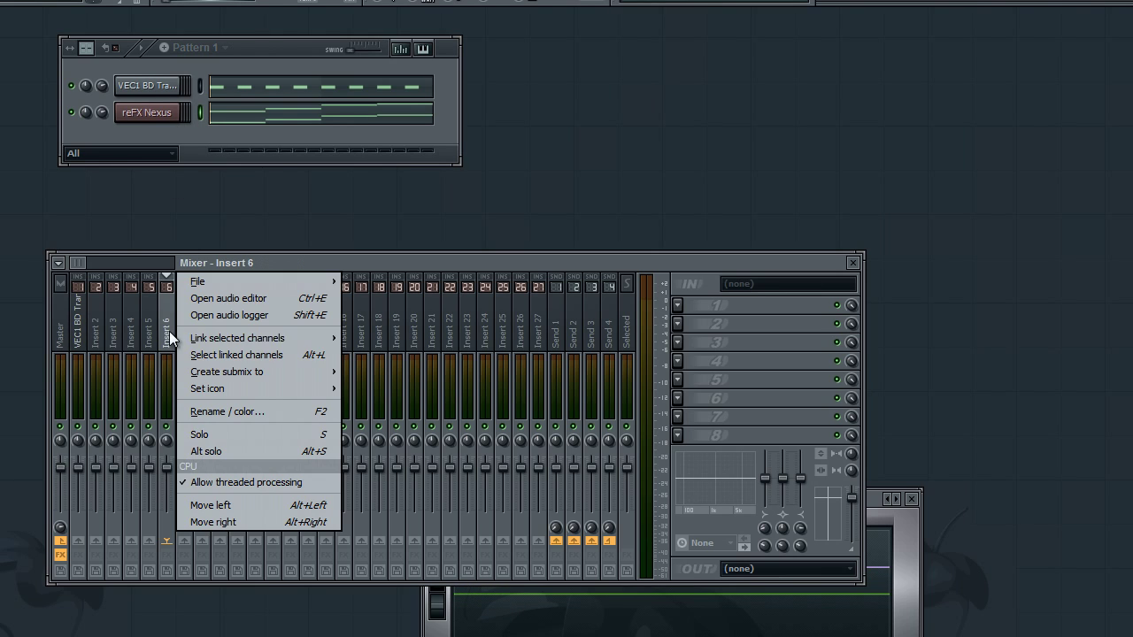
mouse_move(327, 337)
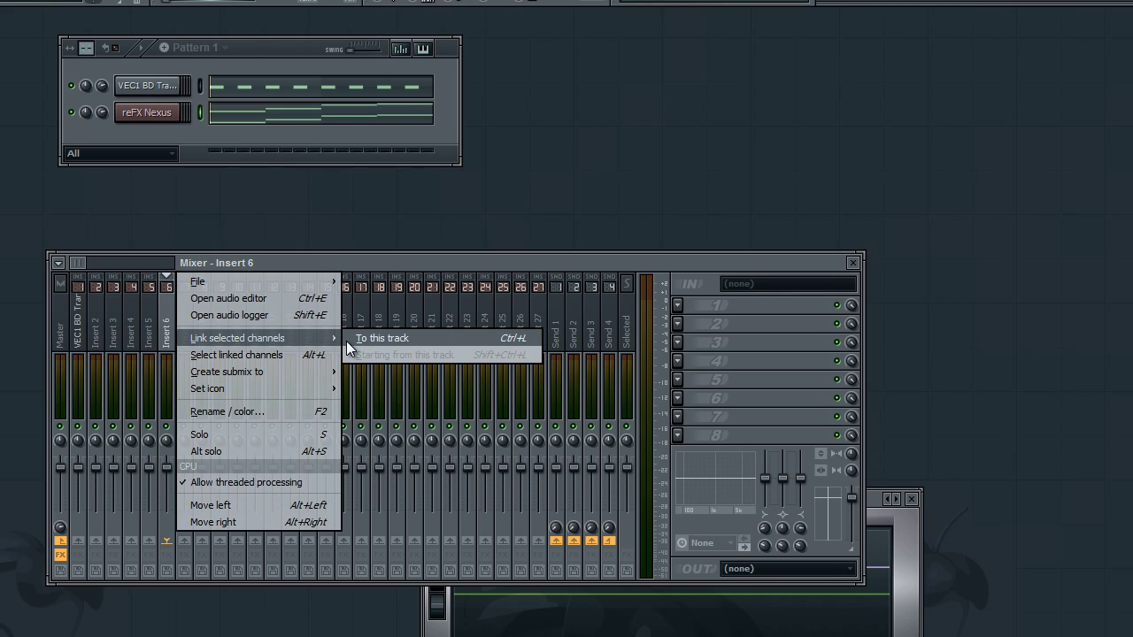
click(393, 336)
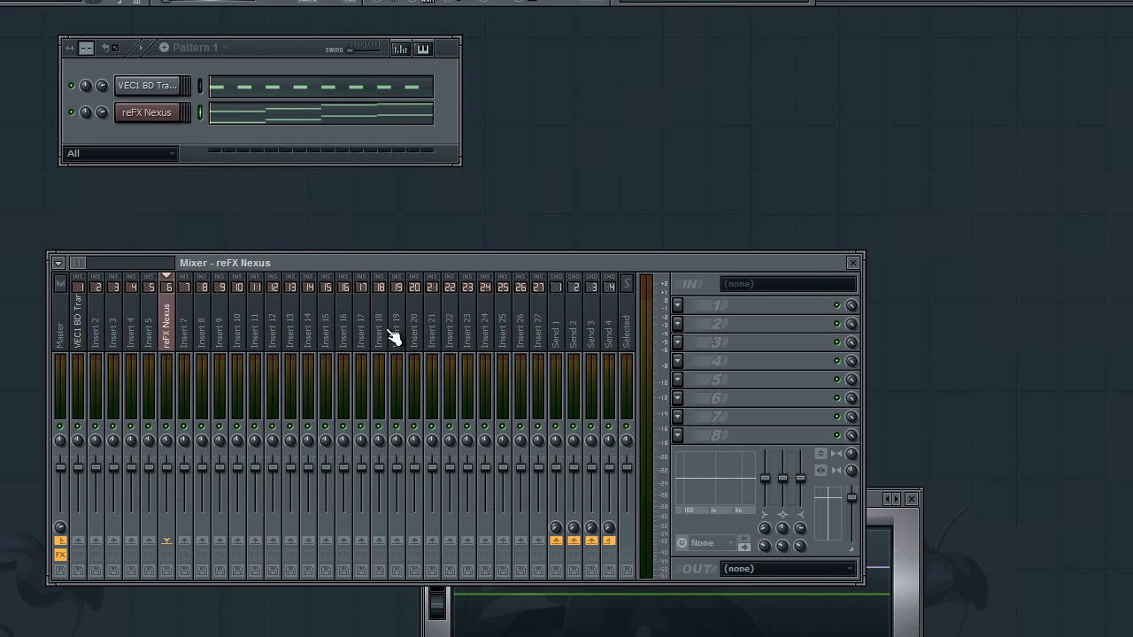
key(space)
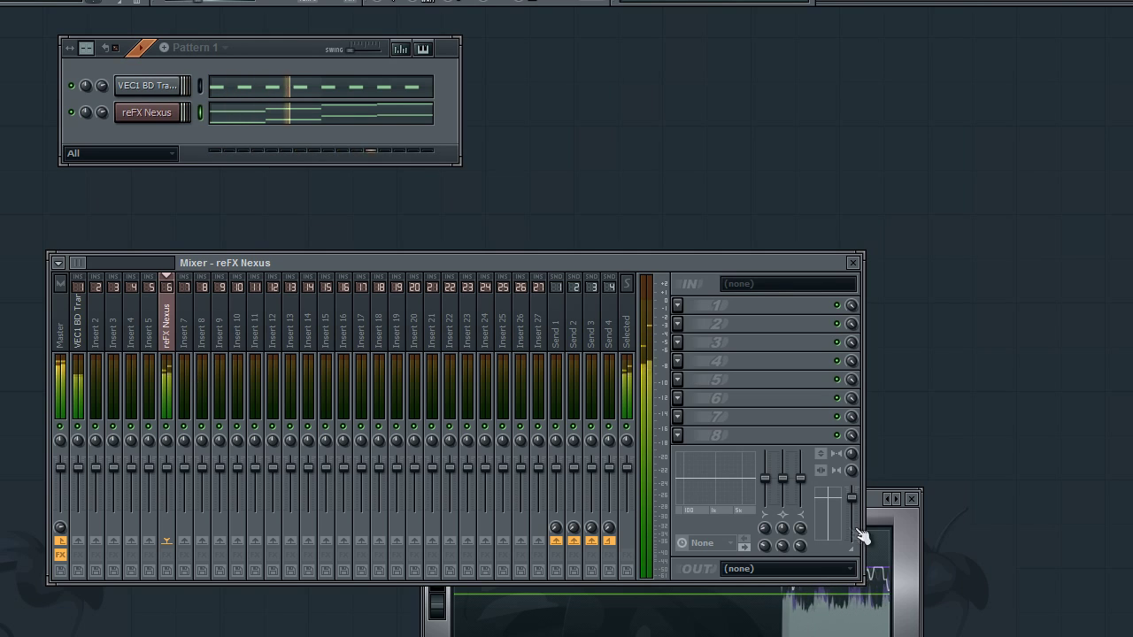
Close the Master track's Fruity Limiter window and stop playback.
click(914, 540)
click(911, 498)
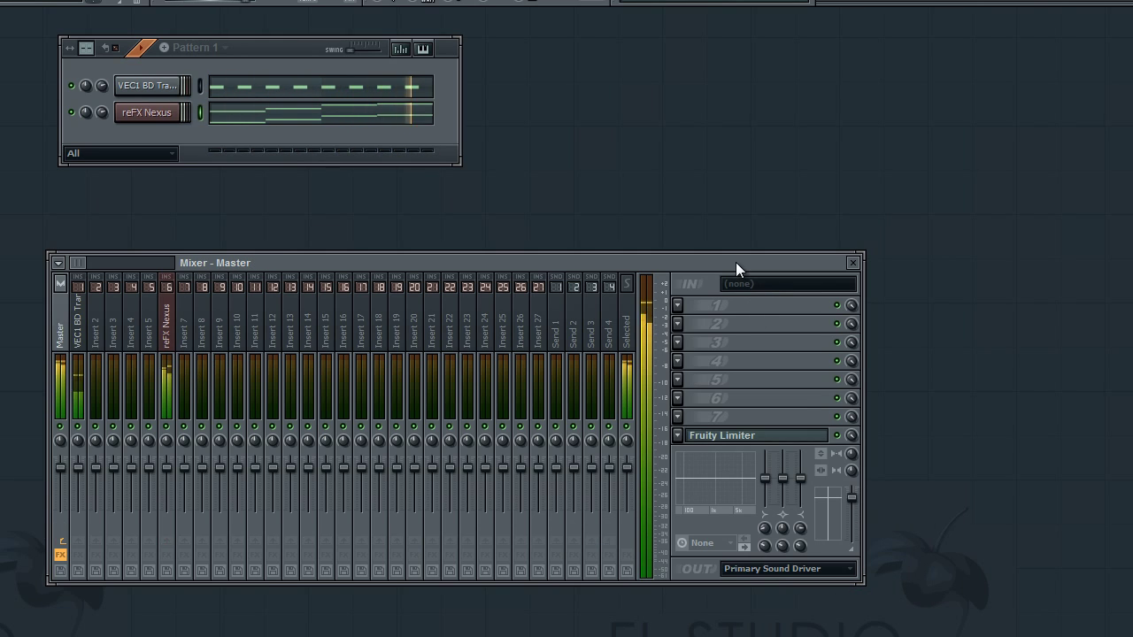
key(space)
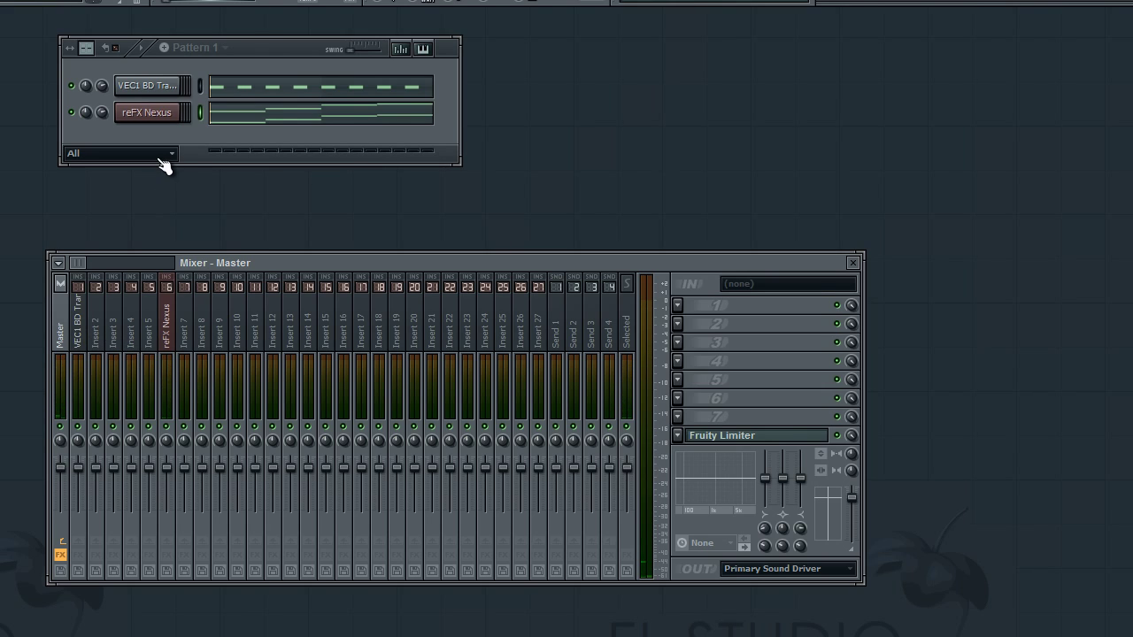
Clone the VEC1 BD Trancy 26 kick channel and close the clone's channel settings window.
right_click(150, 93)
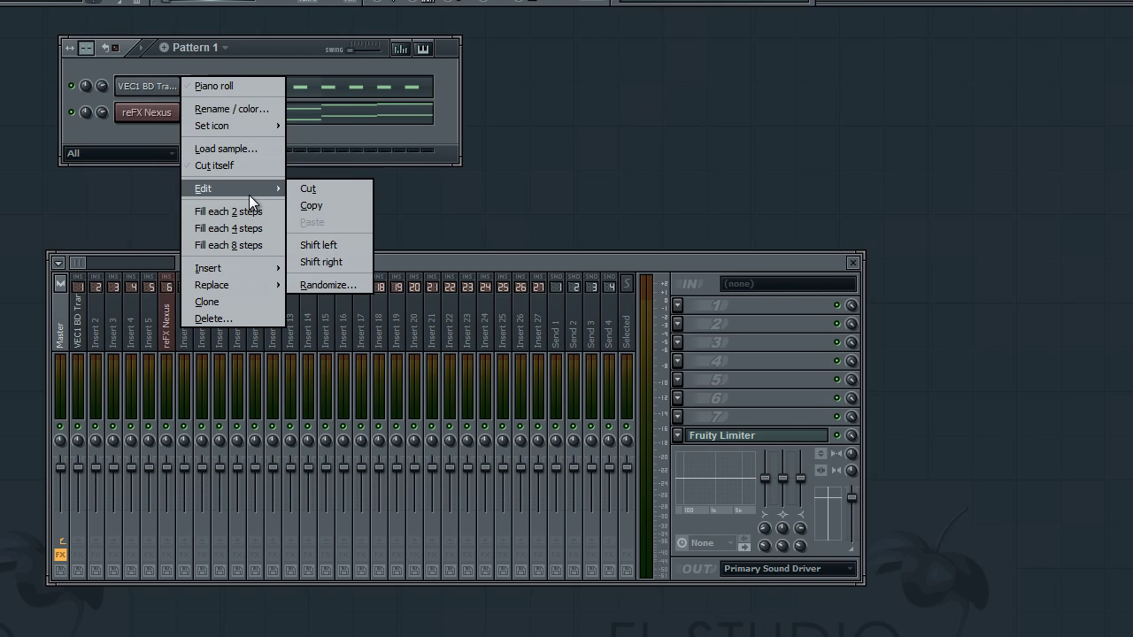
click(142, 133)
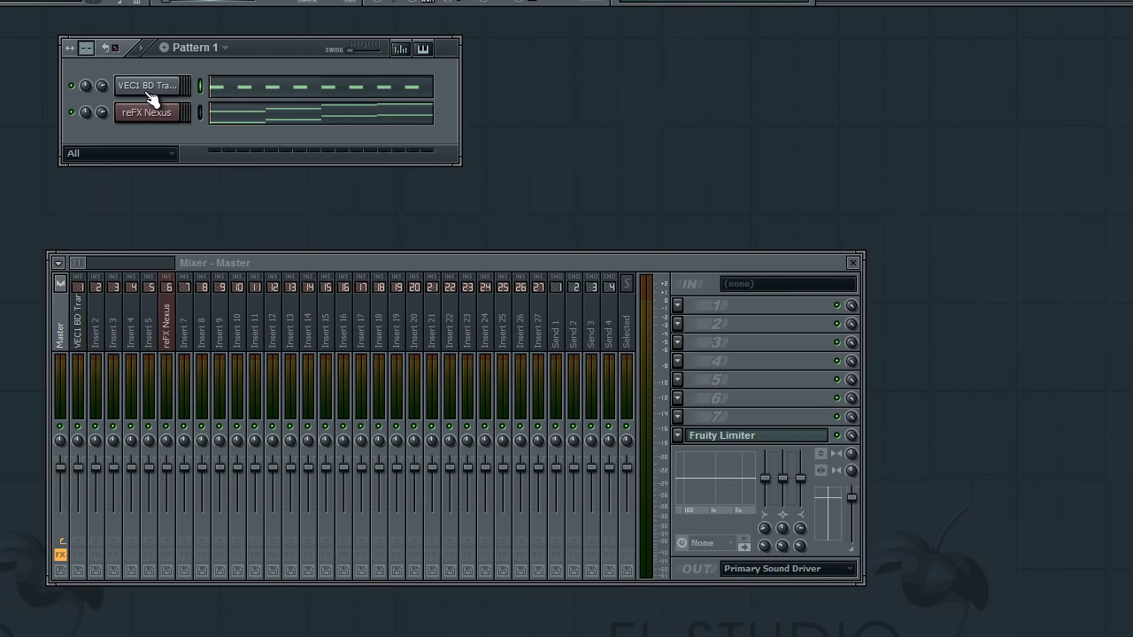
right_click(148, 94)
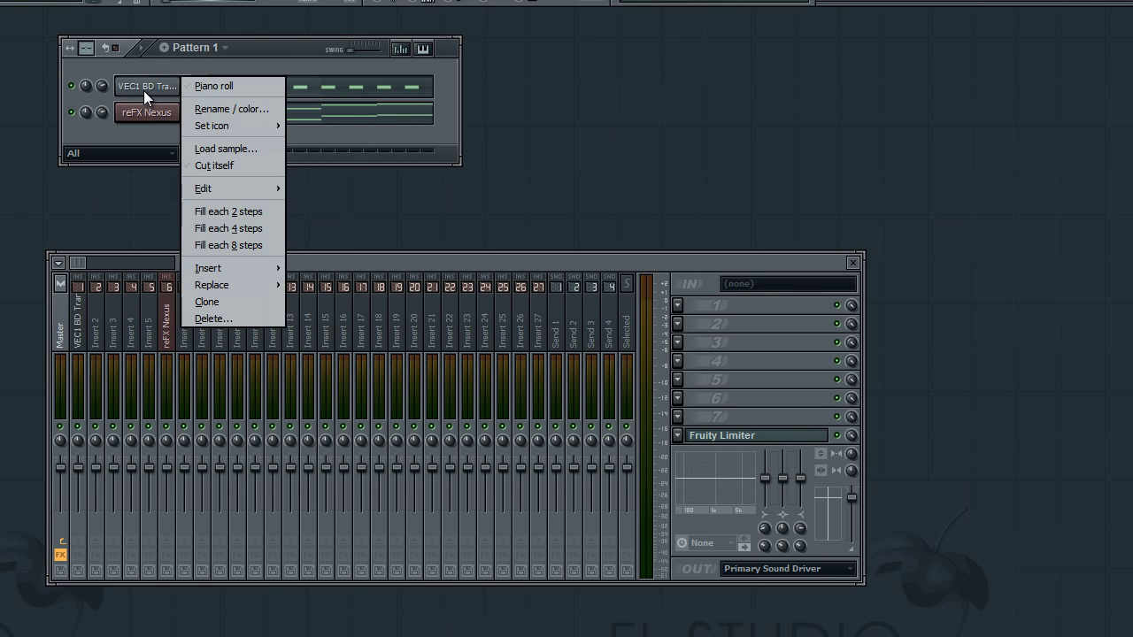
click(254, 300)
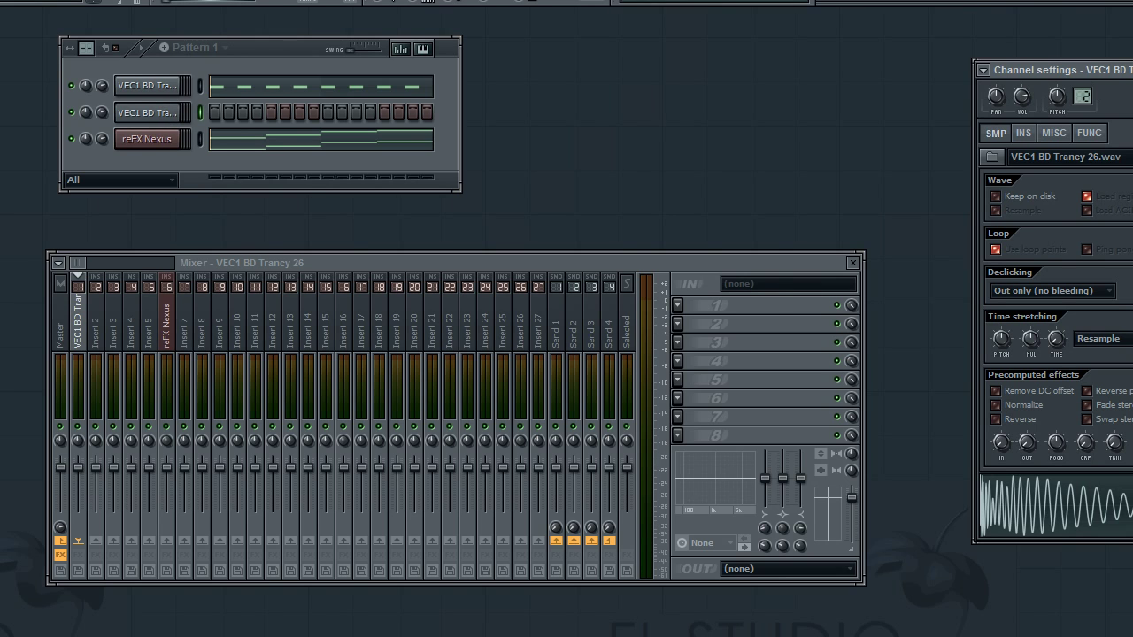
drag(1128, 70, 942, 54)
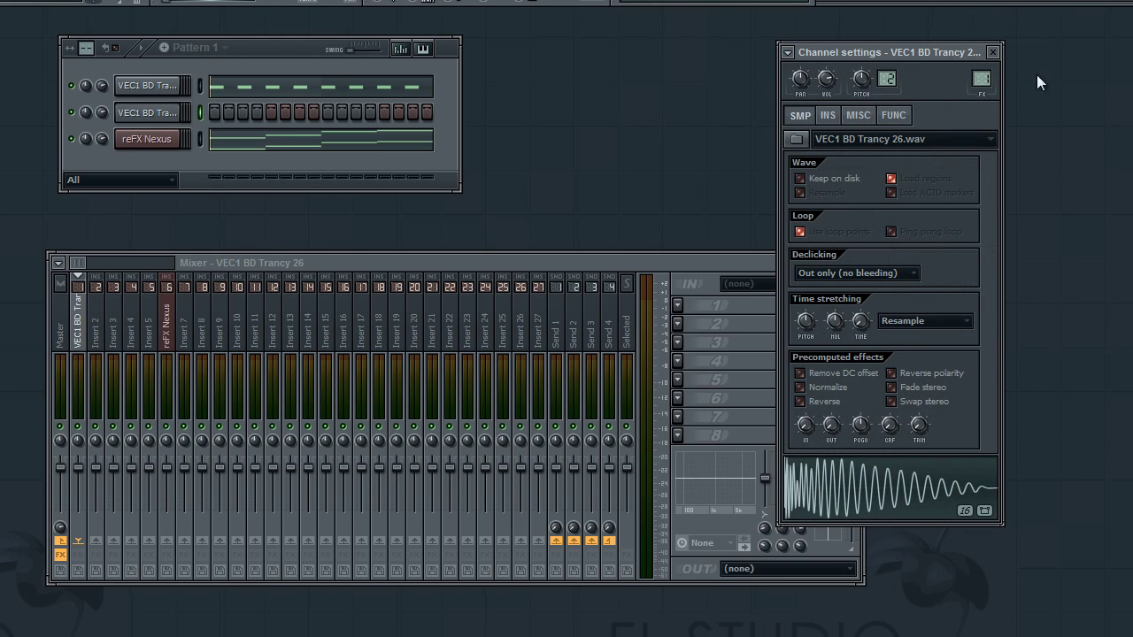
click(993, 52)
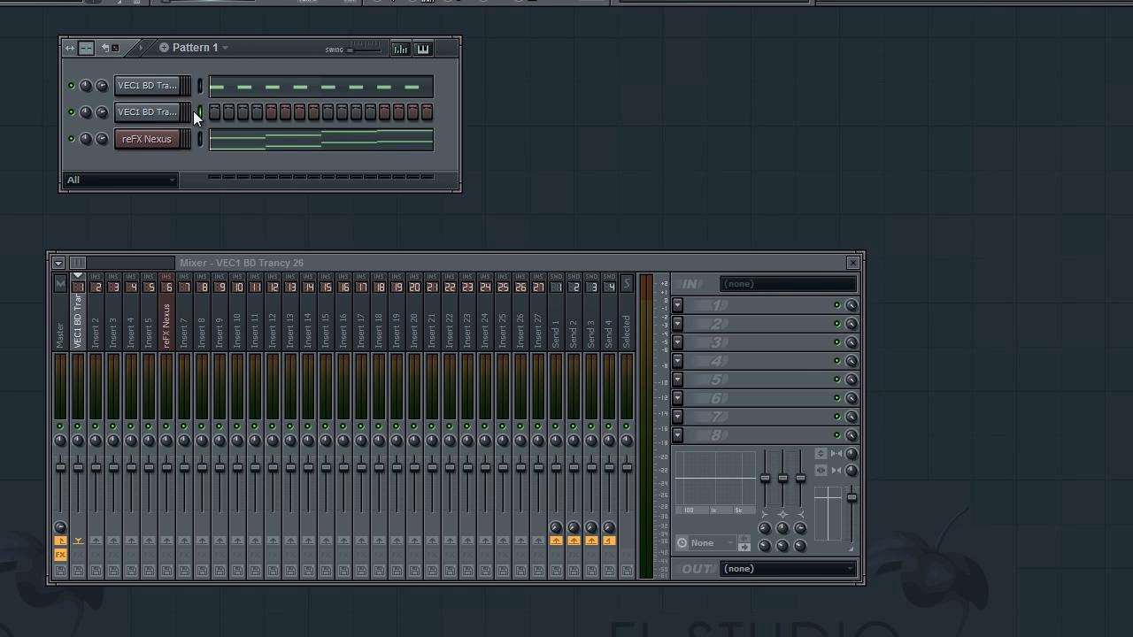
Copy the notes of the original kick channel and paste them into the cloned kick channel.
right_click(166, 86)
mouse_move(233, 188)
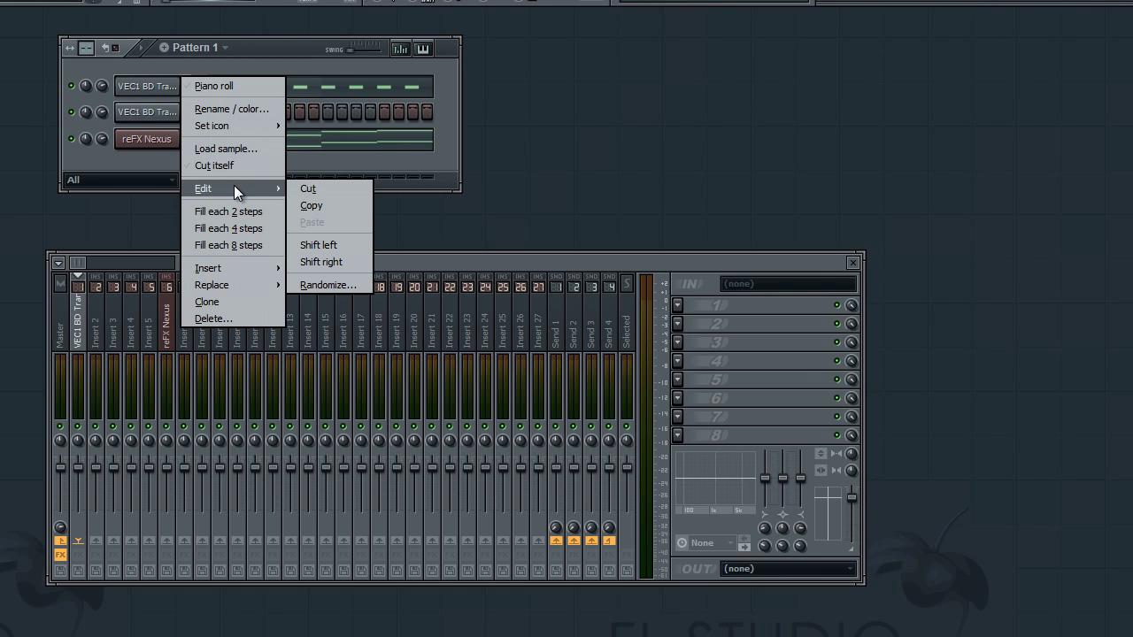
click(324, 203)
right_click(156, 112)
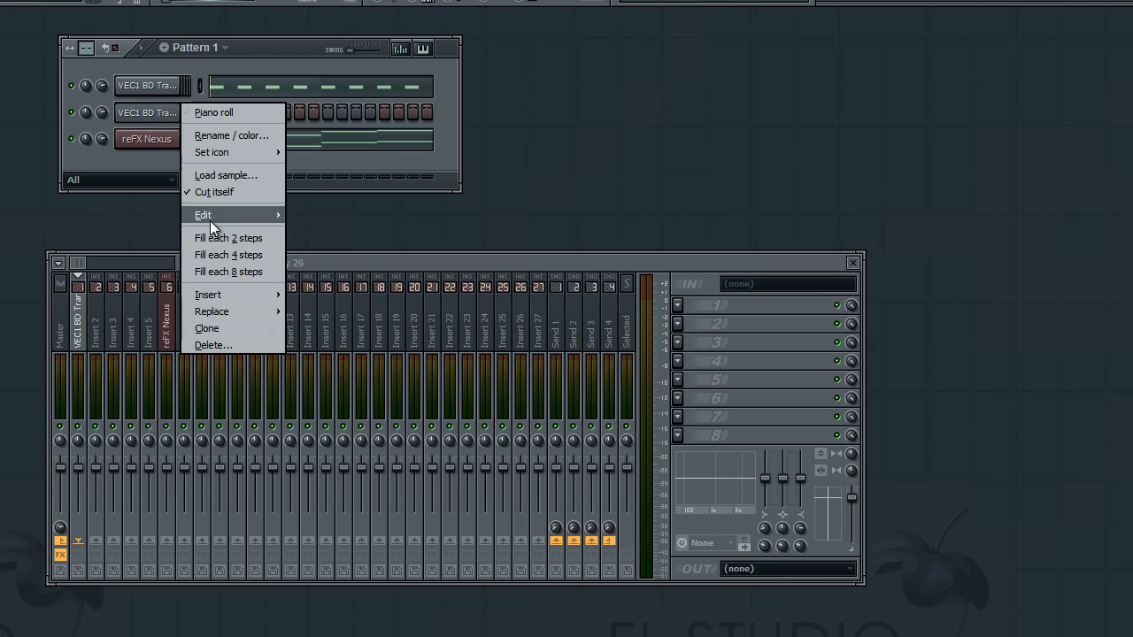
mouse_move(209, 220)
click(319, 244)
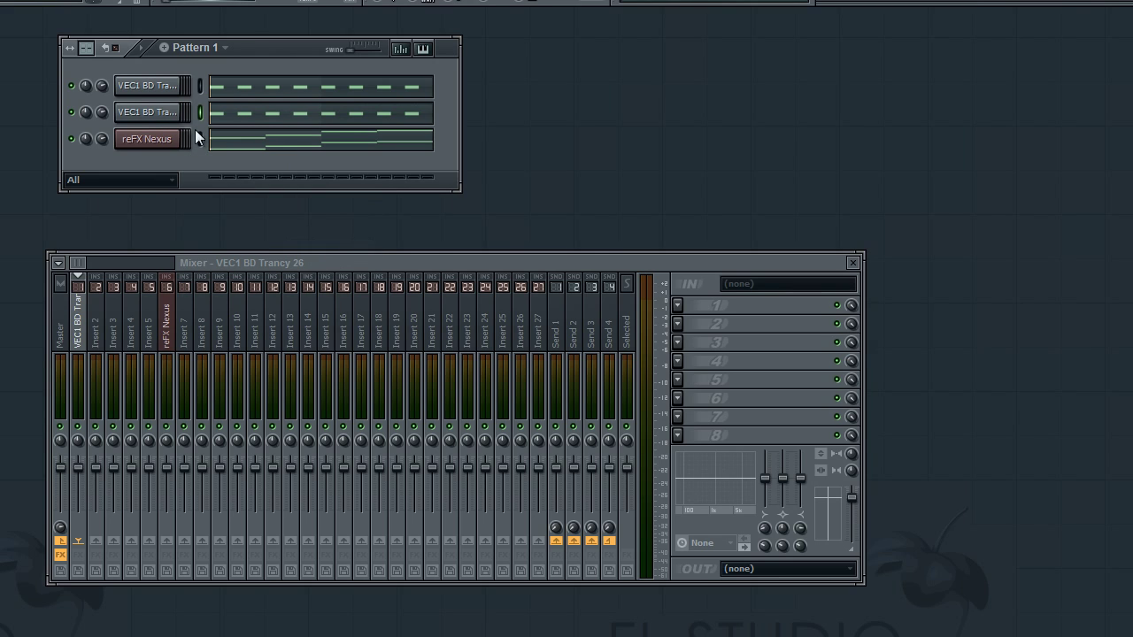
Rename the cloned kick channel as Side Chain.
right_click(148, 117)
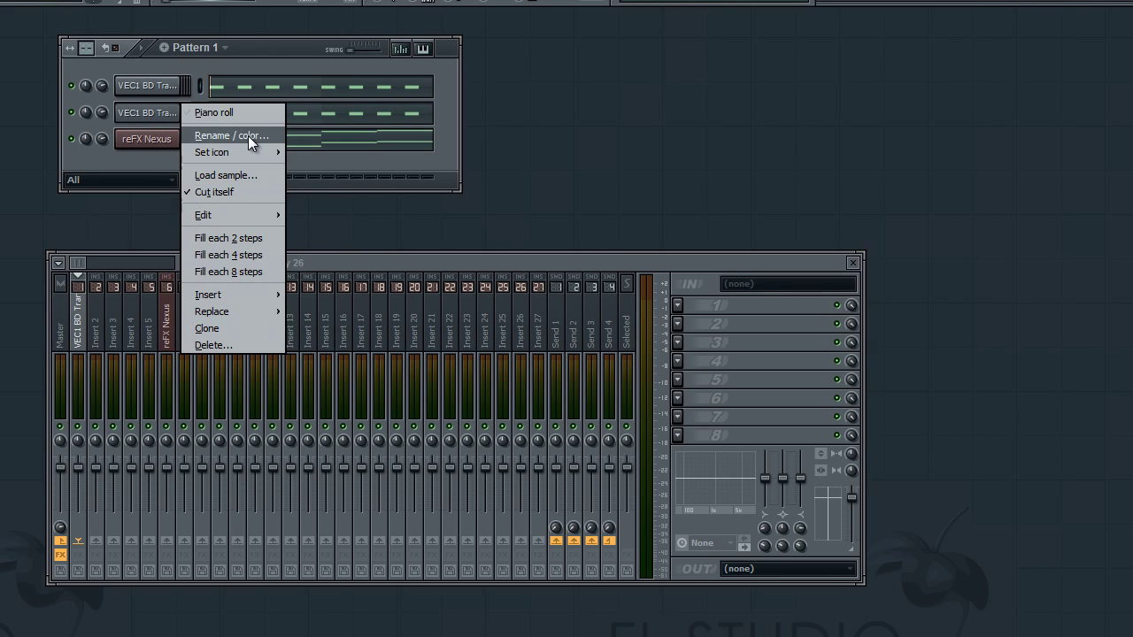
right_click(148, 111)
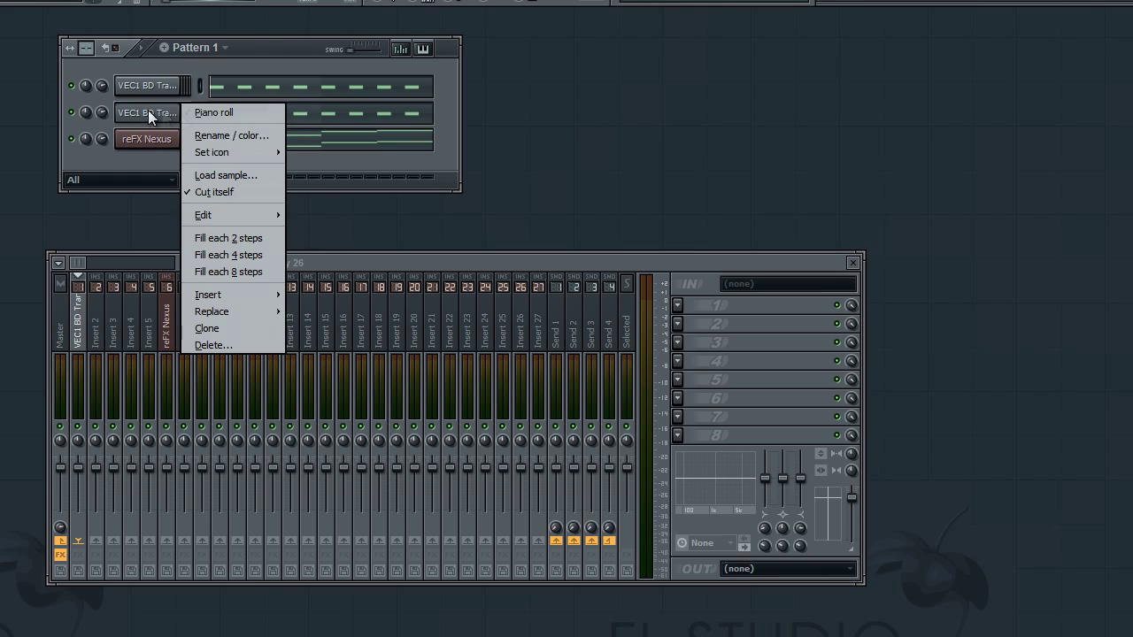
click(241, 139)
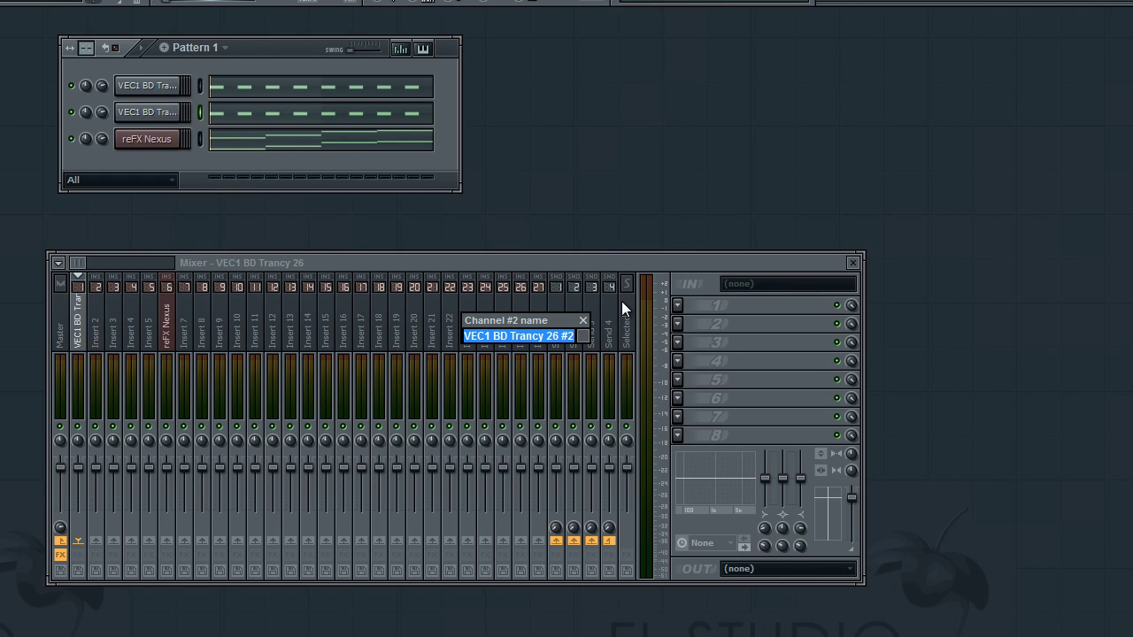
text(Side Chain)
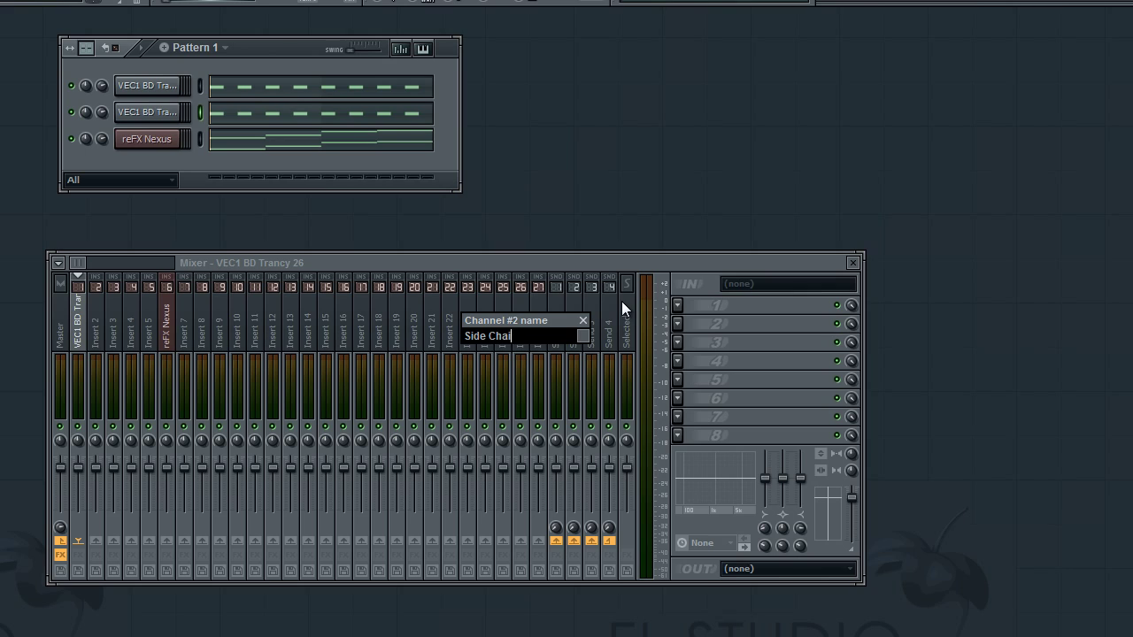
key(Return)
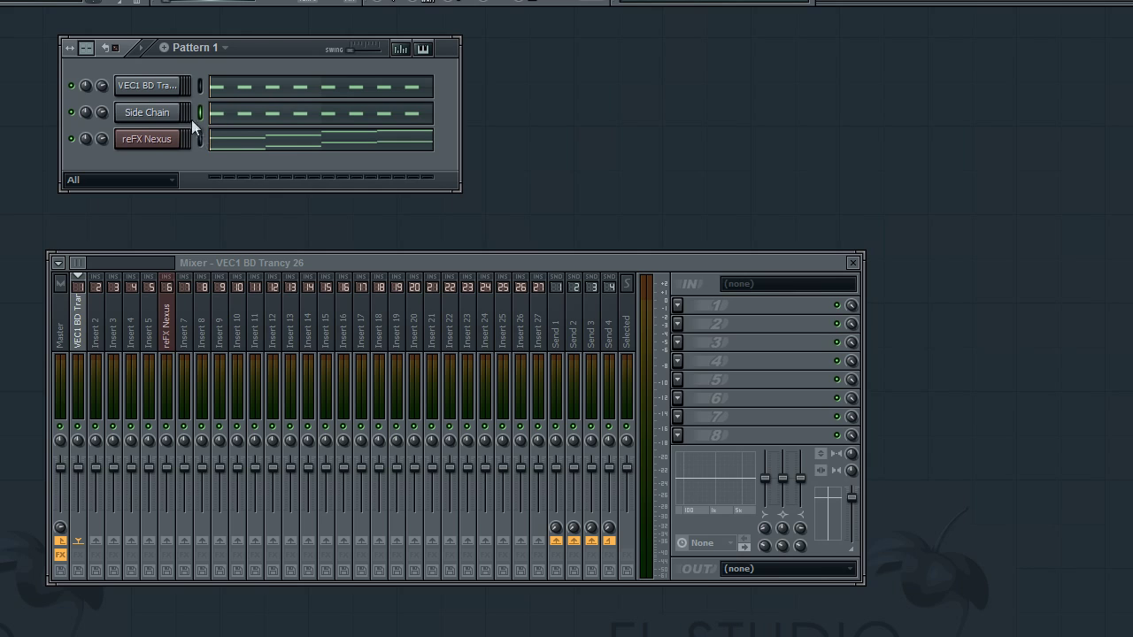
Route the Side Chain channel to mixer insert 2 and point out the kick's own mixer track.
right_click(100, 328)
mouse_move(174, 339)
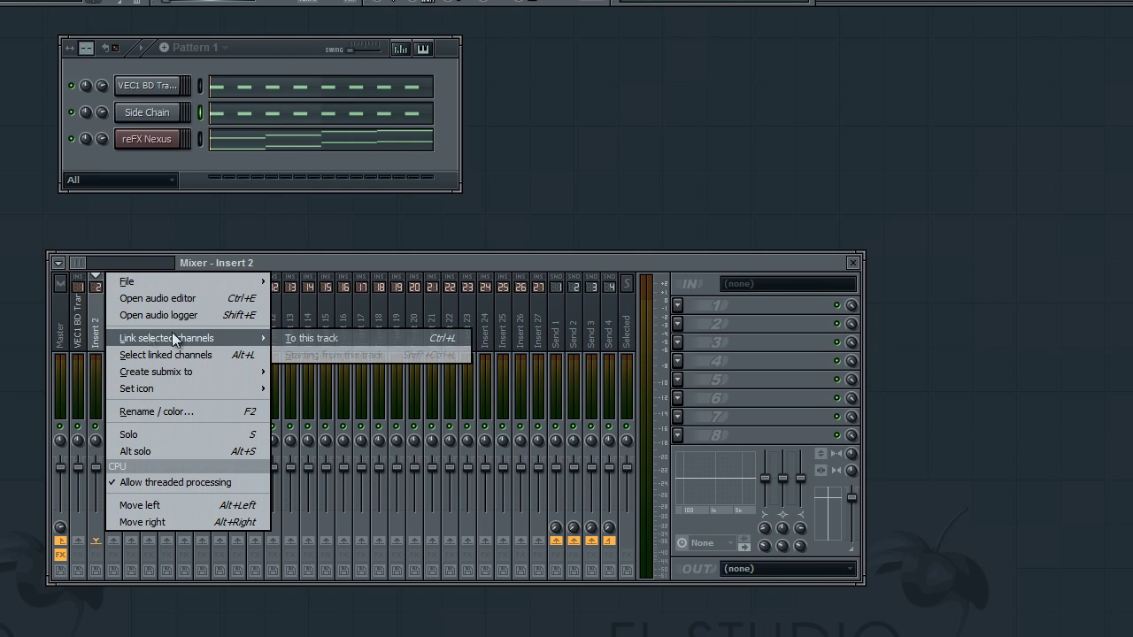
click(294, 338)
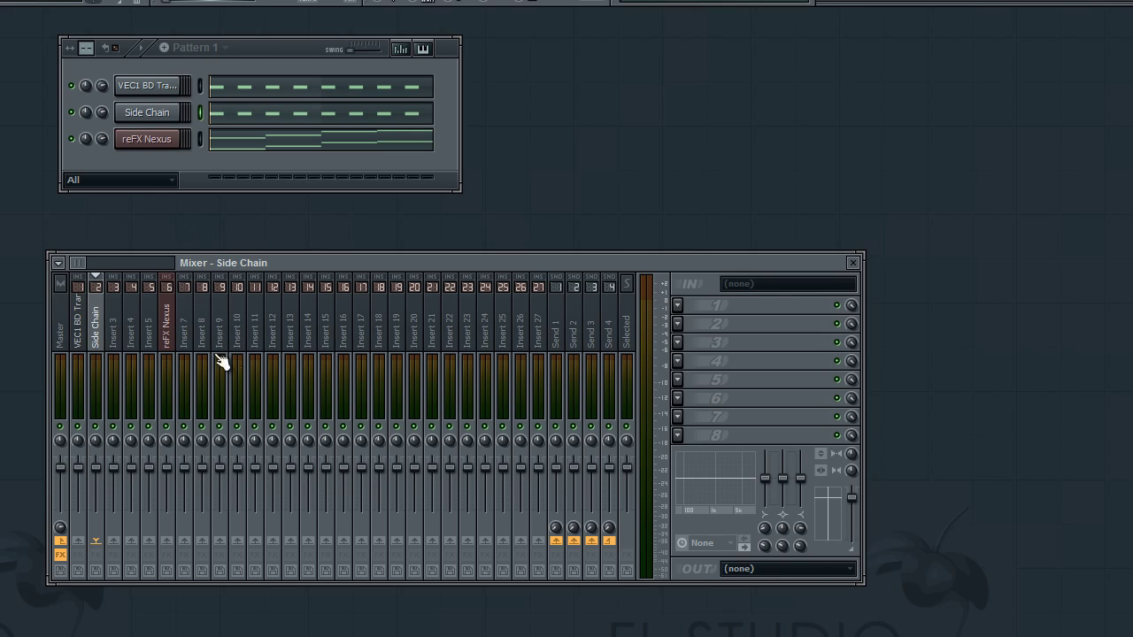
drag(183, 336, 96, 342)
click(79, 342)
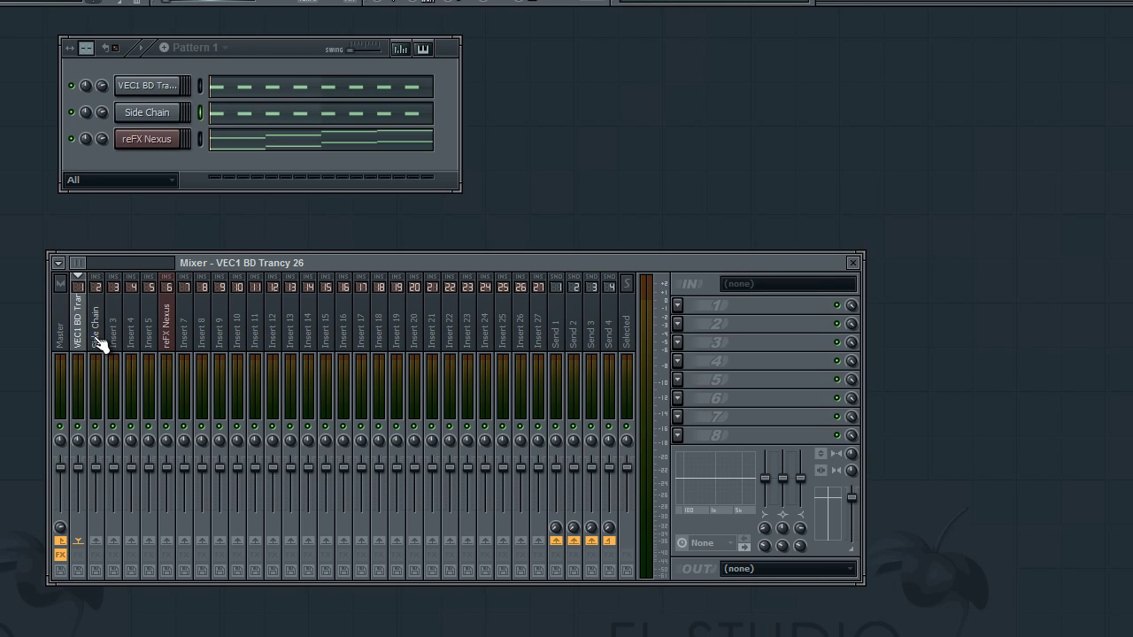
Load Fruity Peak Controller in effect slot 1 of the Side Chain mixer track and move its window clear of the mixer.
click(98, 341)
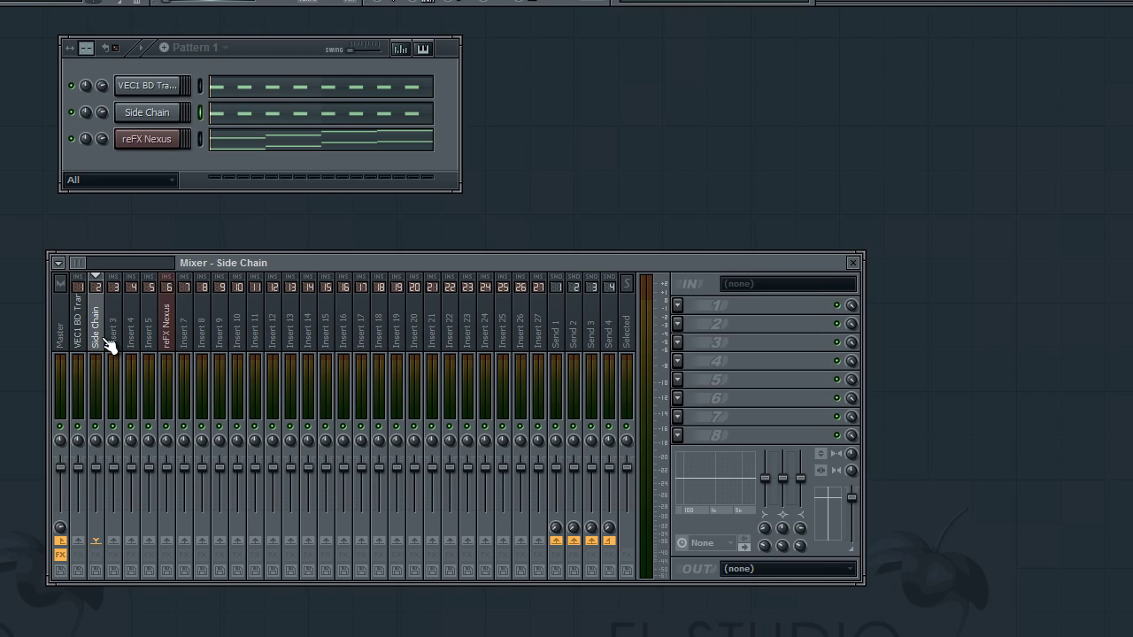
click(677, 308)
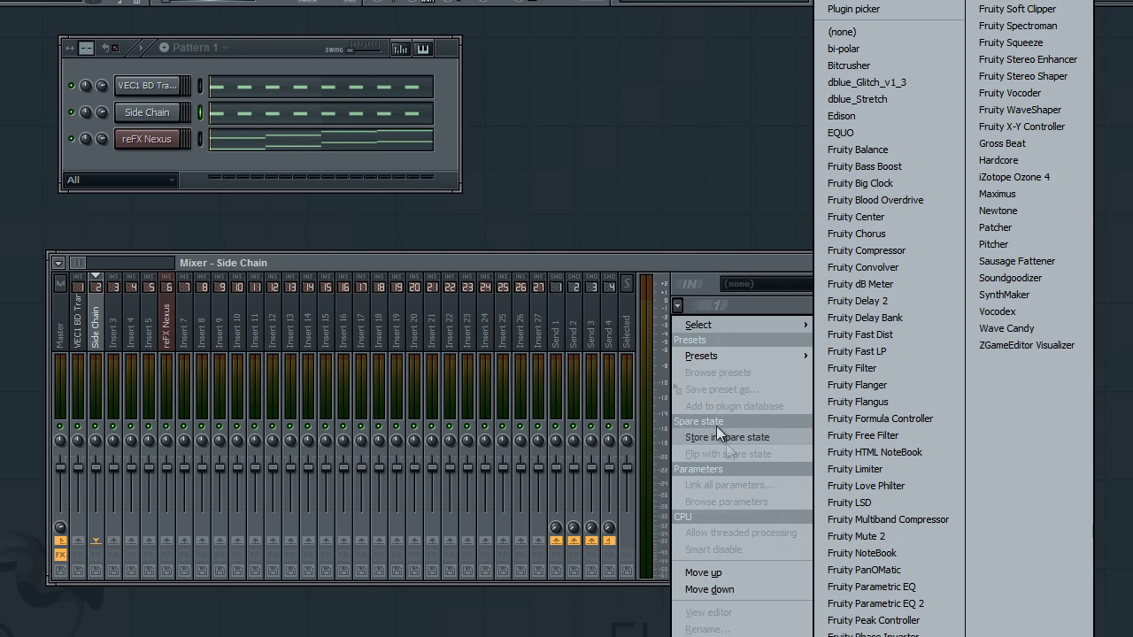
mouse_move(734, 324)
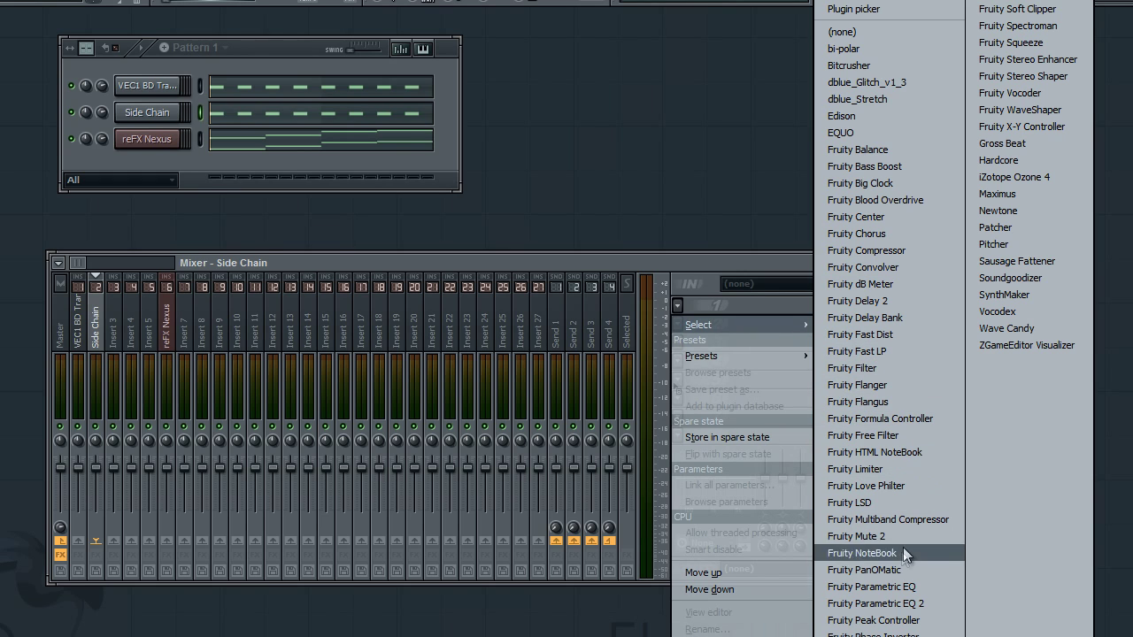
click(885, 621)
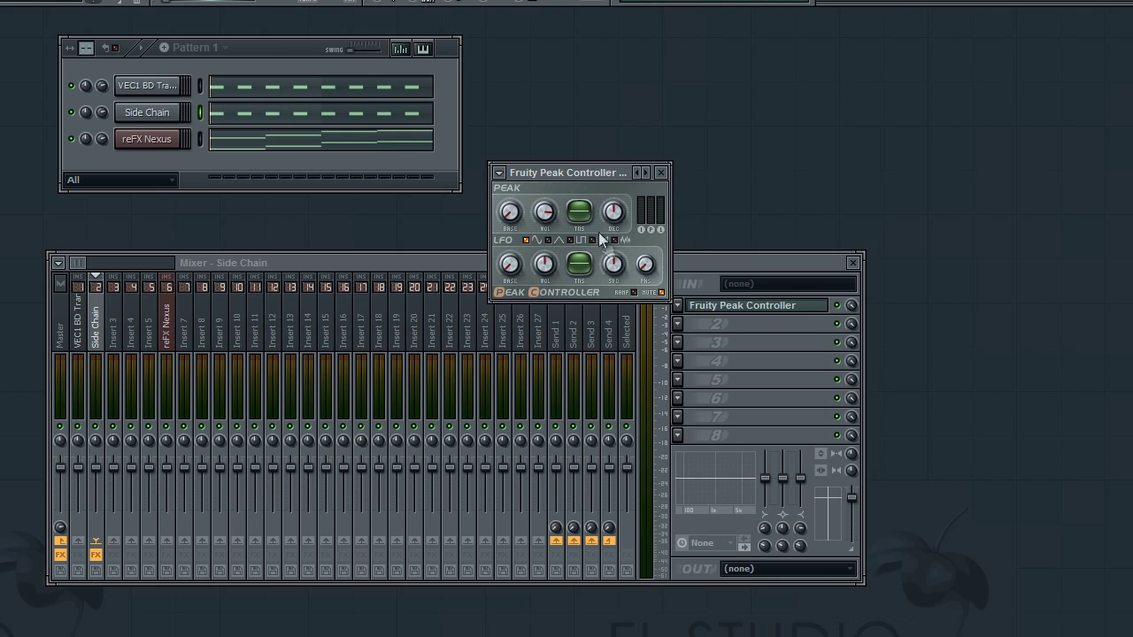
drag(598, 173, 589, 119)
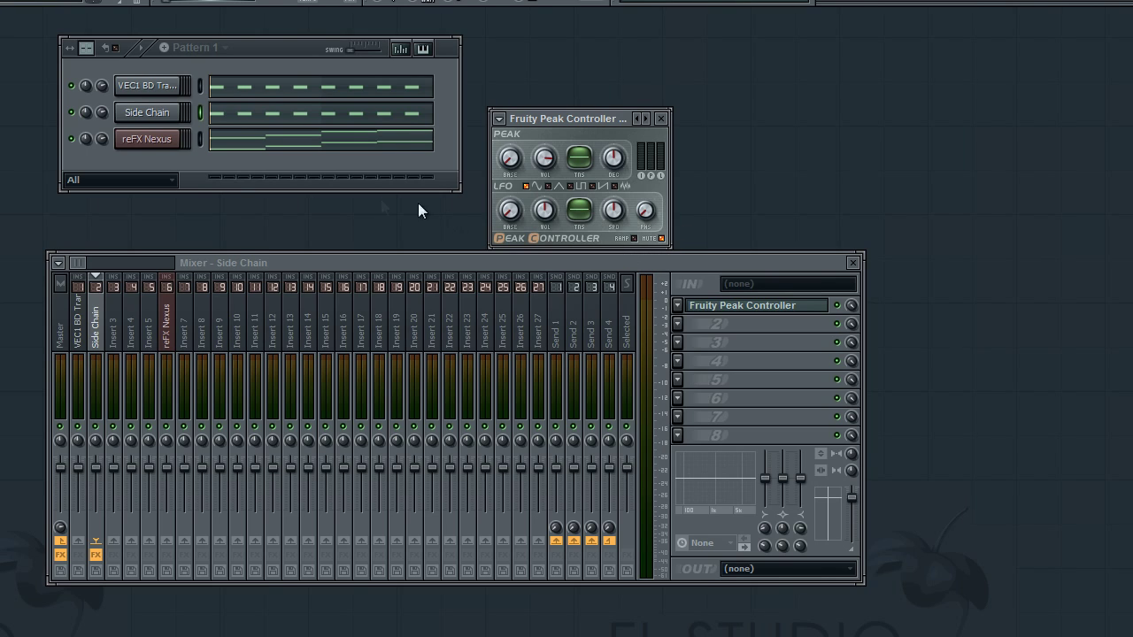
drag(585, 120, 575, 100)
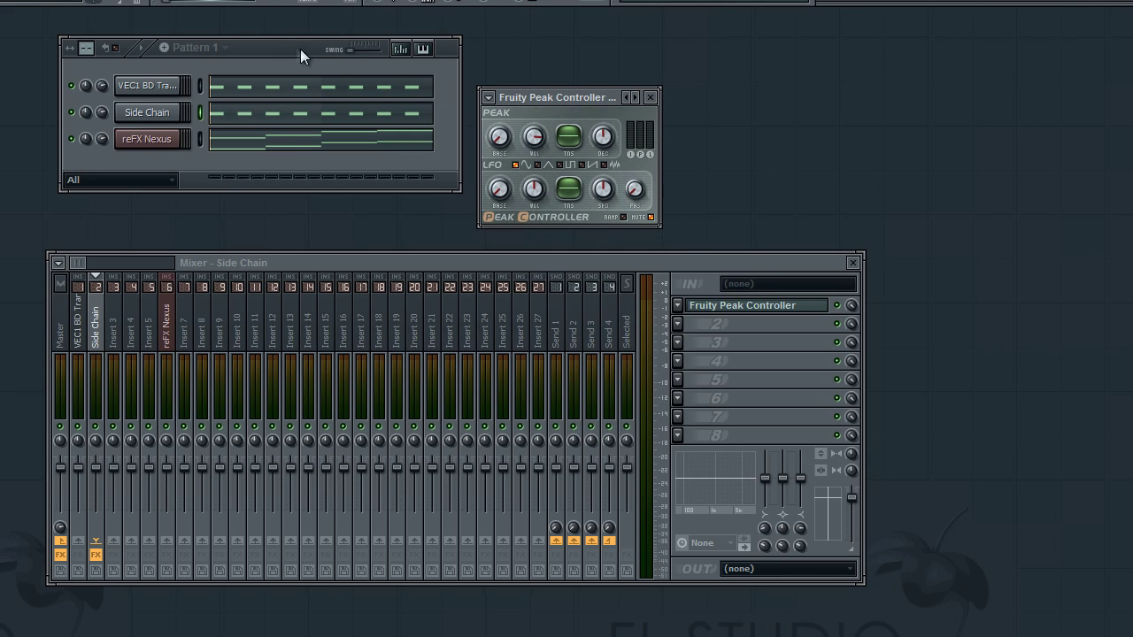
Play Pattern 1 with only the Side Chain channel active to check its muted output, and stop playback.
click(70, 86)
key(space)
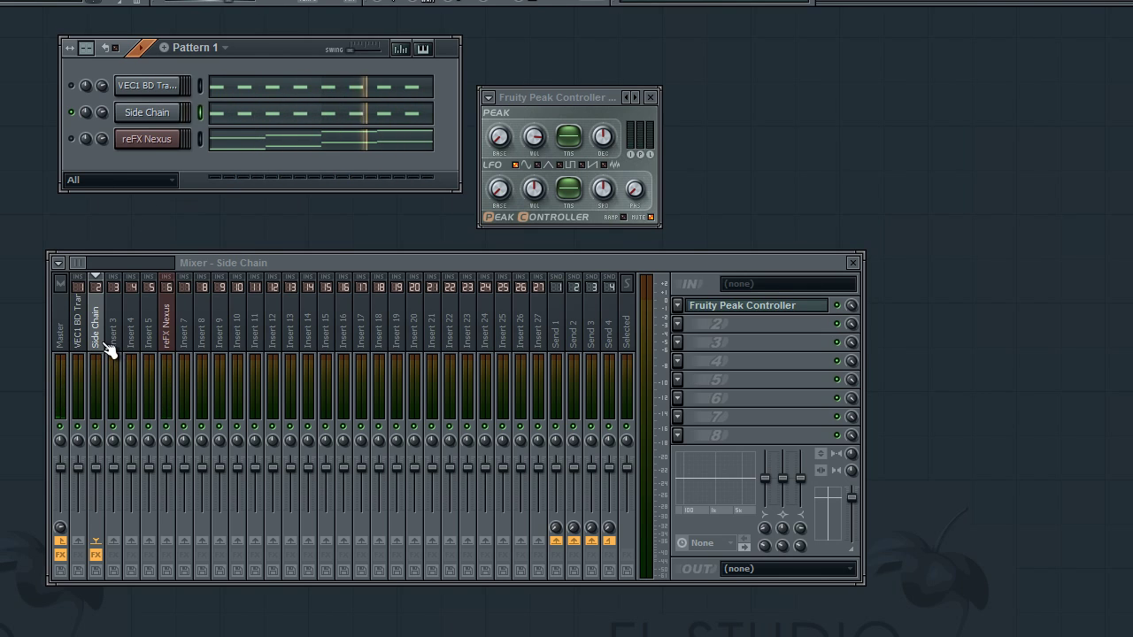
key(space)
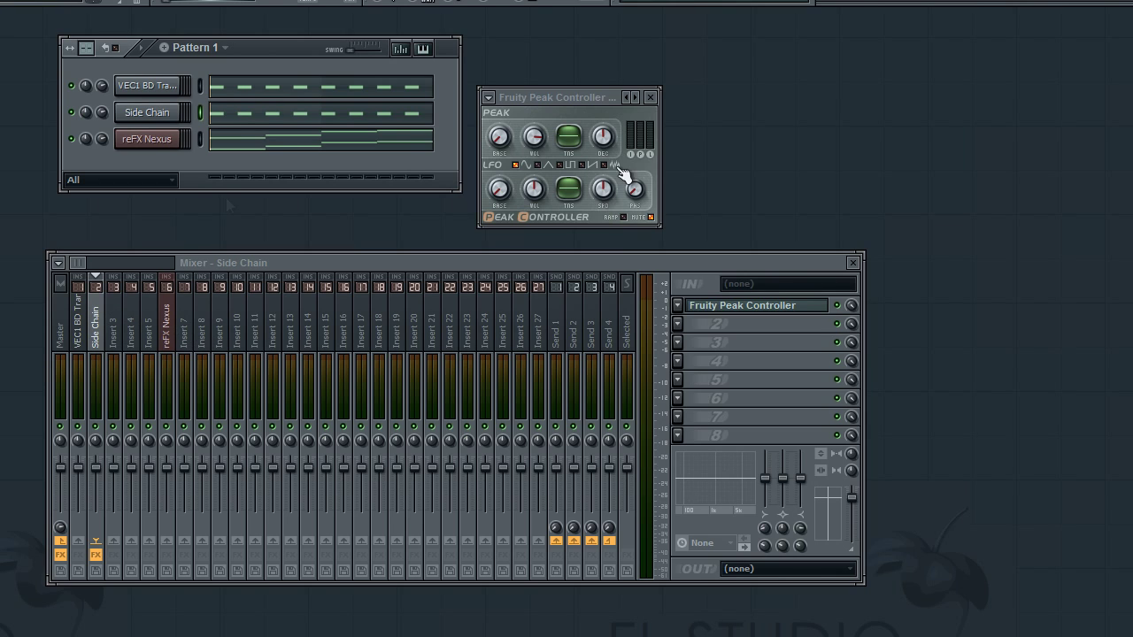
drag(599, 91, 590, 81)
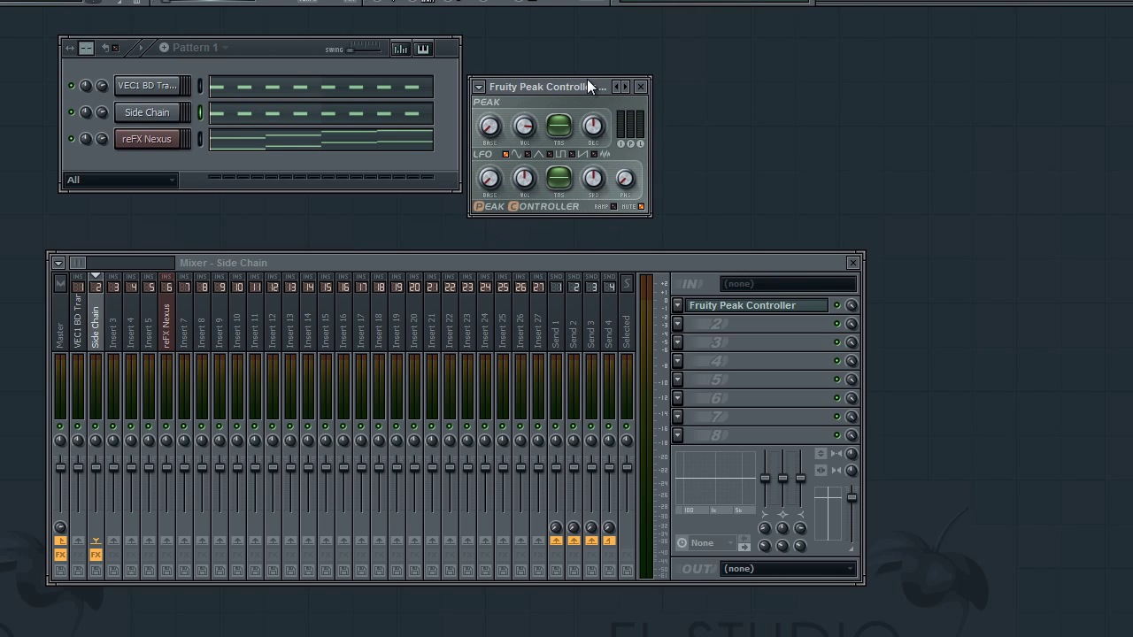
drag(170, 472, 172, 526)
right_click(174, 490)
click(179, 493)
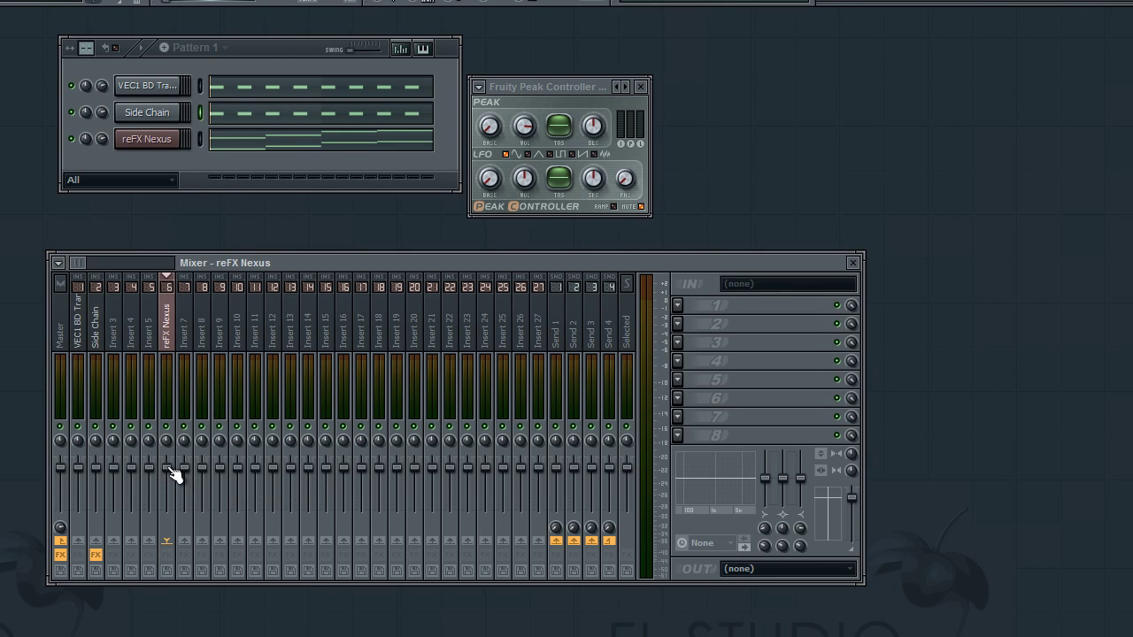
Link the reFX Nexus mixer track's volume fader to the internal controller Peak ctrl (Side Chain) - Peak+LFO.
right_click(167, 467)
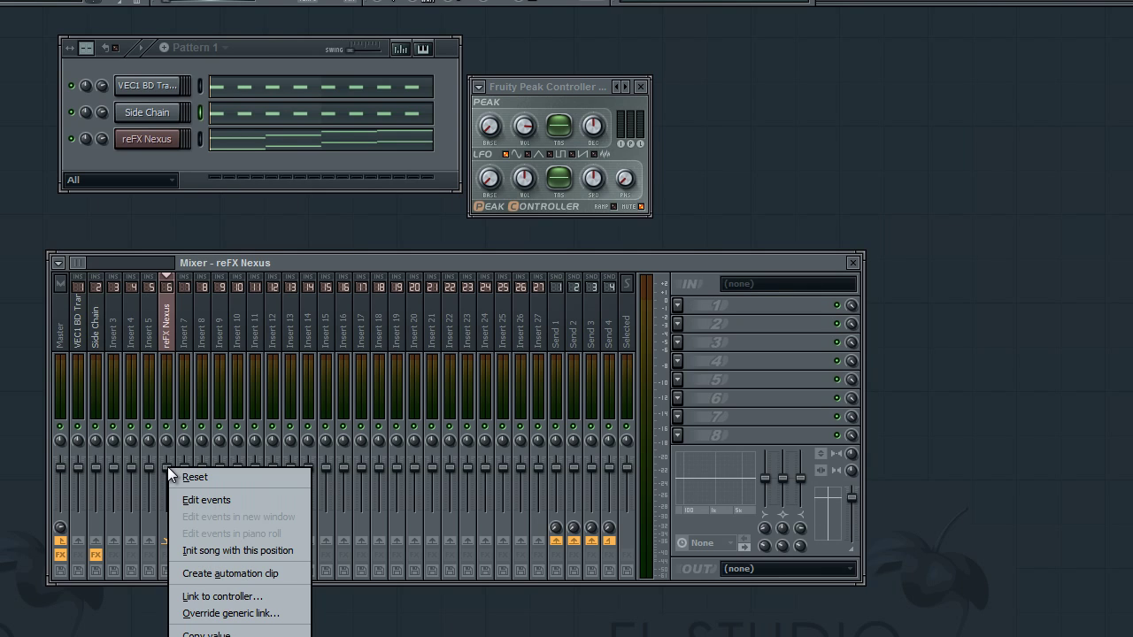
click(273, 597)
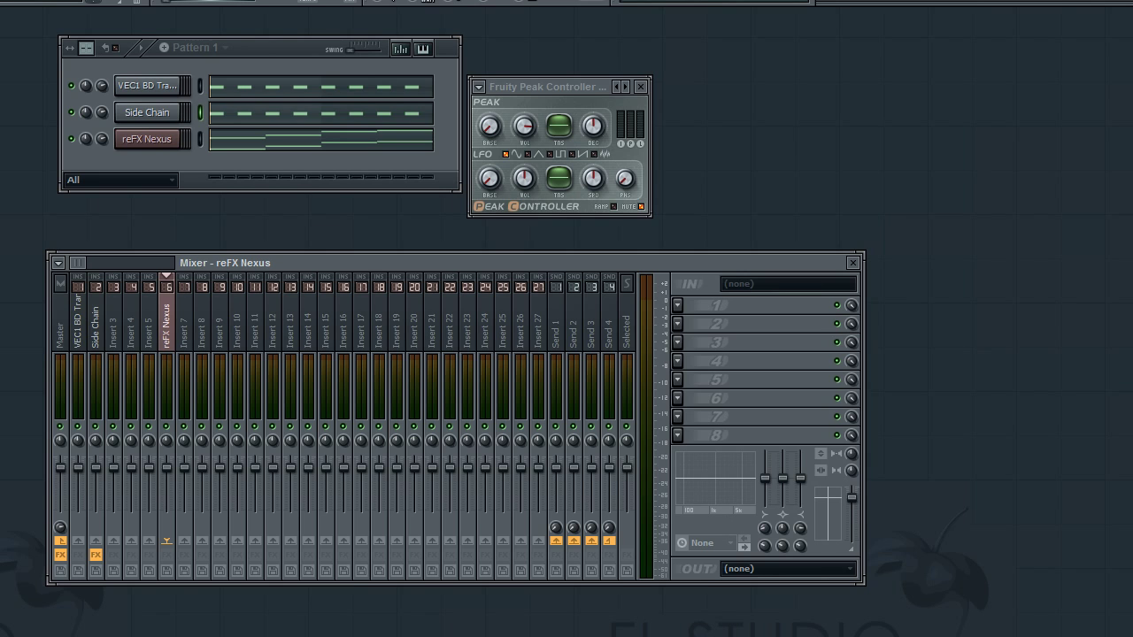
drag(664, 133, 616, 122)
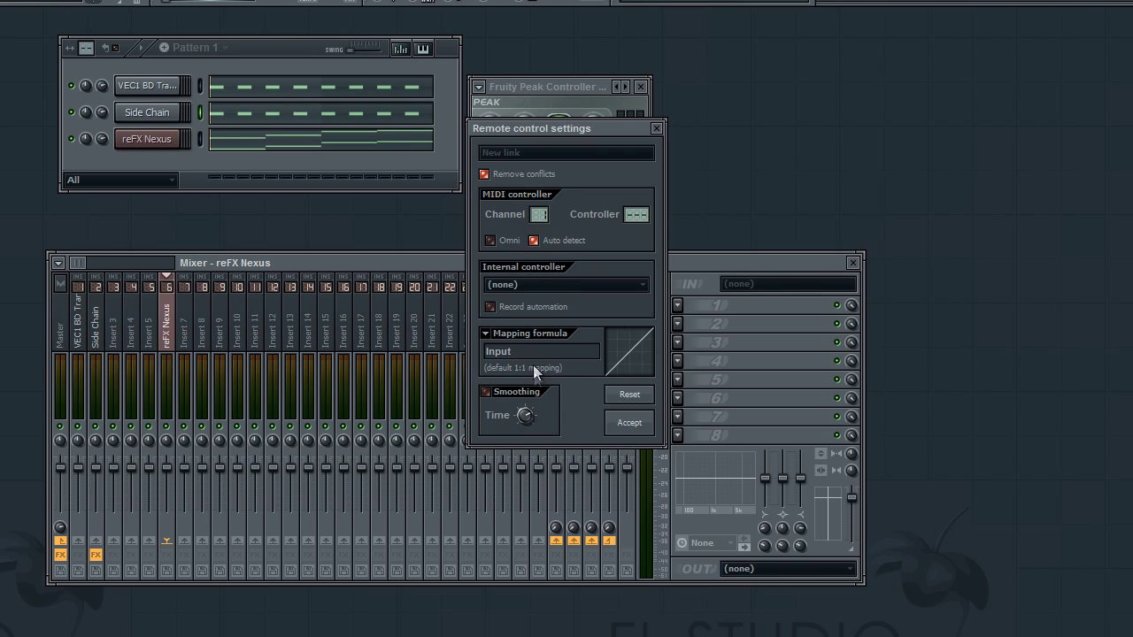
click(563, 278)
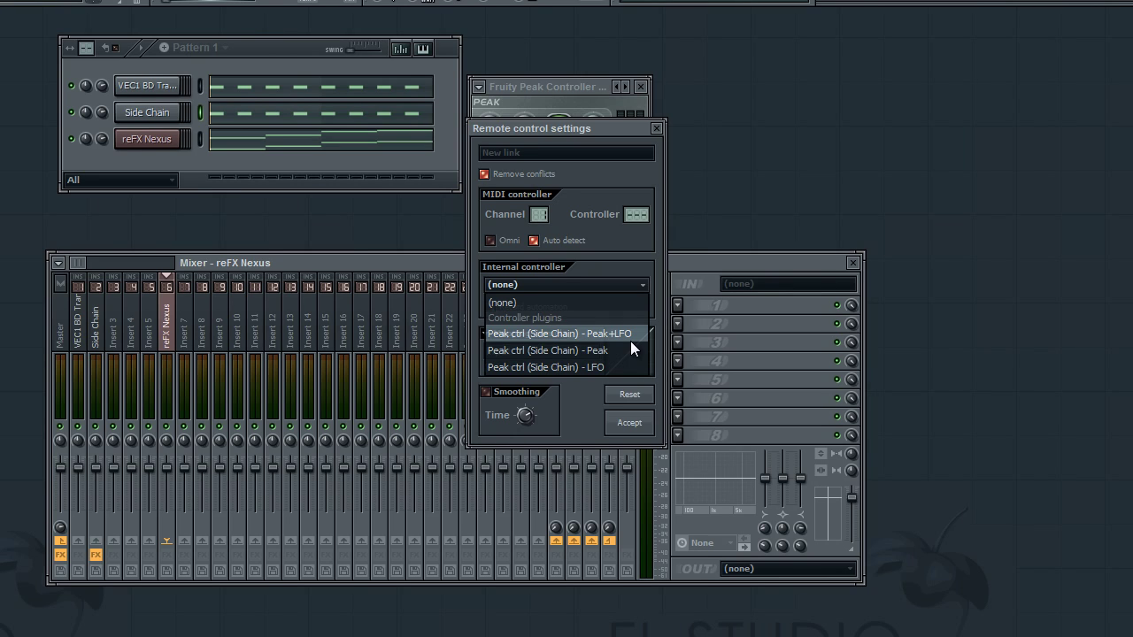
click(619, 338)
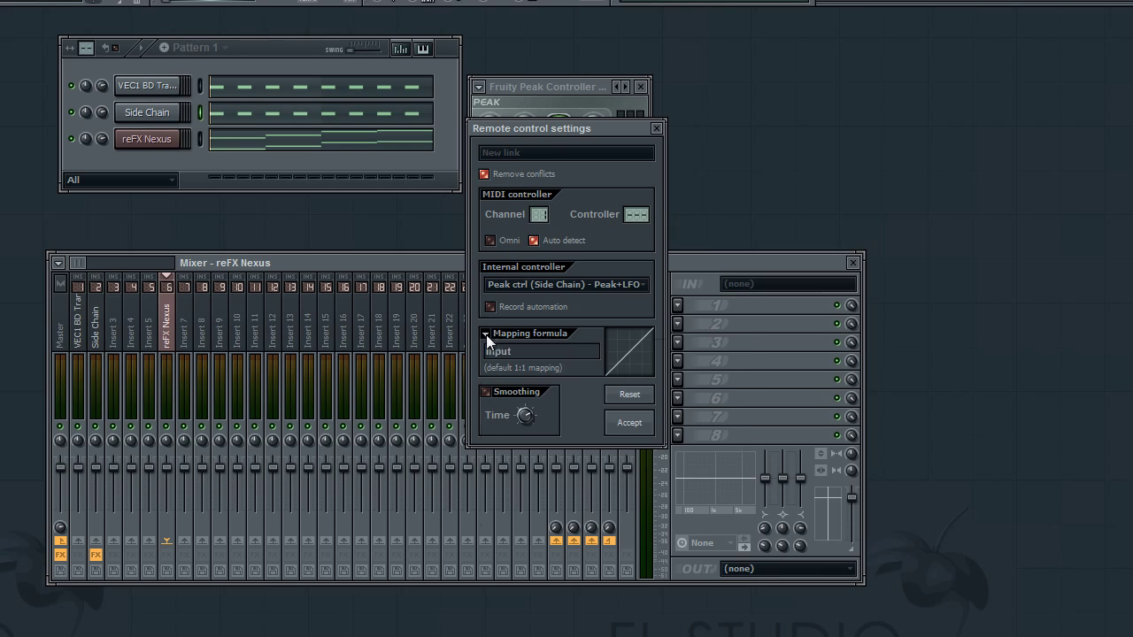
Set the link's mapping formula to Inverted, reselect Peak ctrl (Side Chain) - Peak+LFO as internal controller, and accept the link.
click(486, 335)
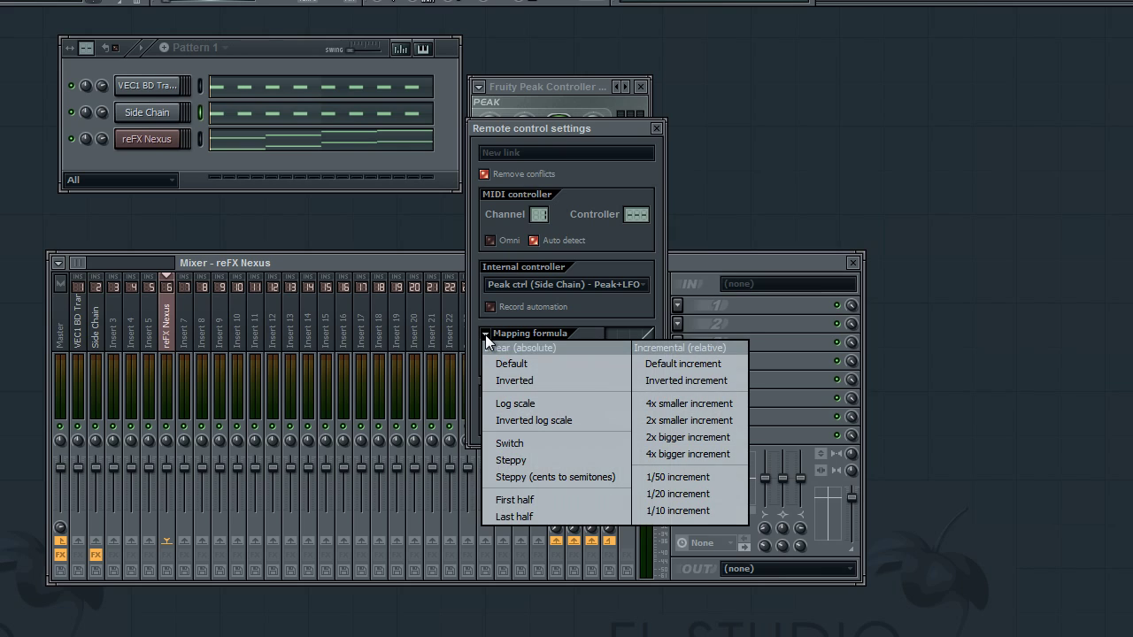
click(546, 381)
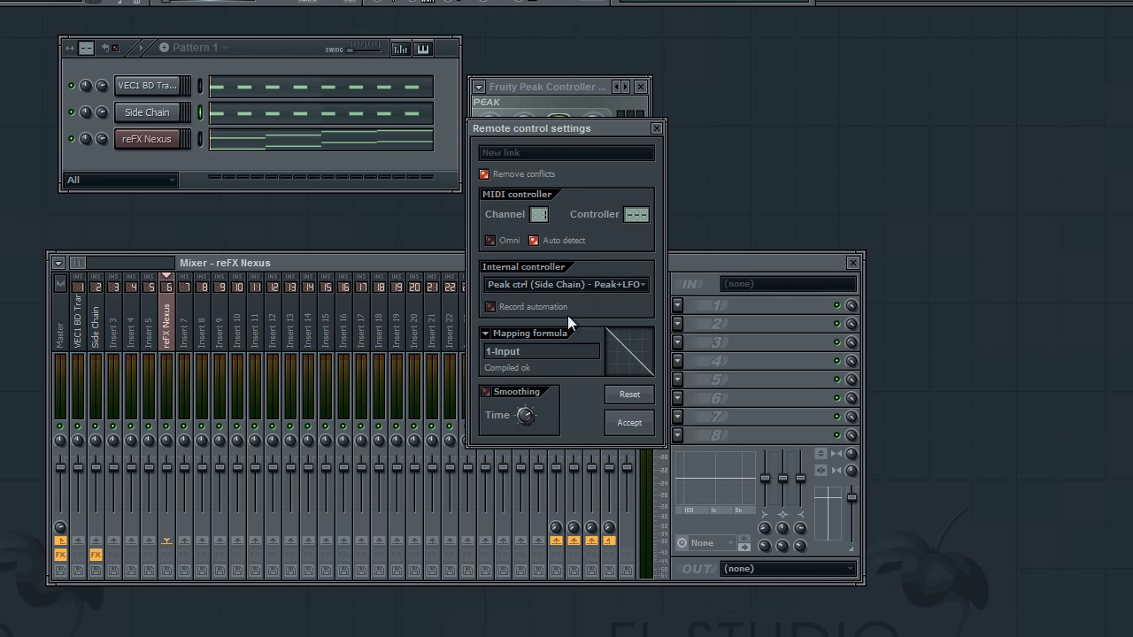
click(551, 282)
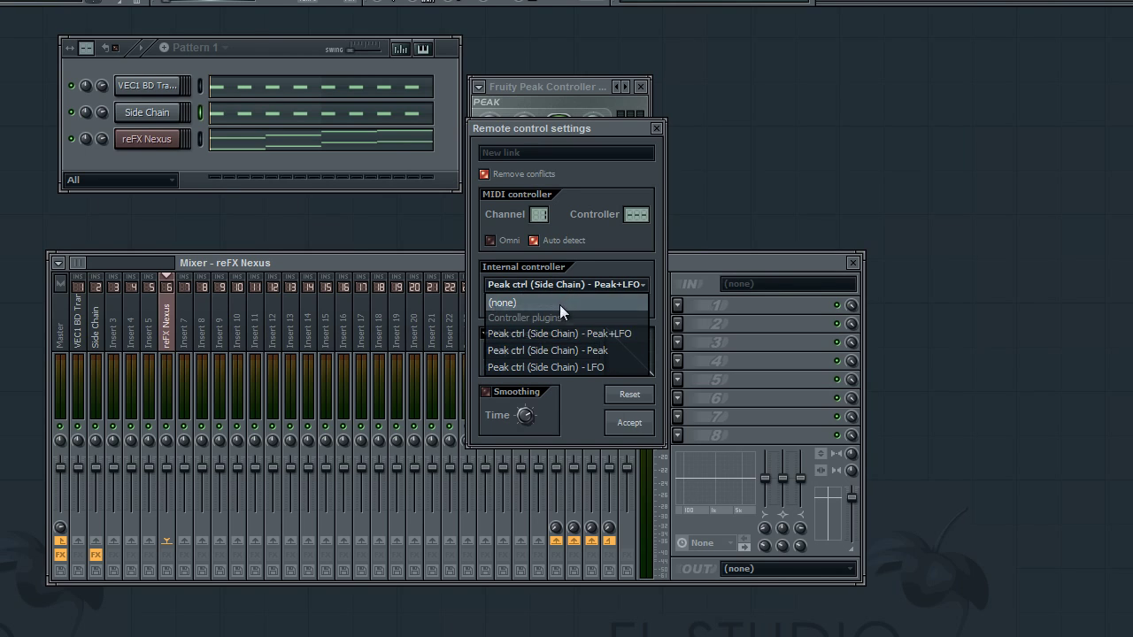
click(640, 337)
click(494, 333)
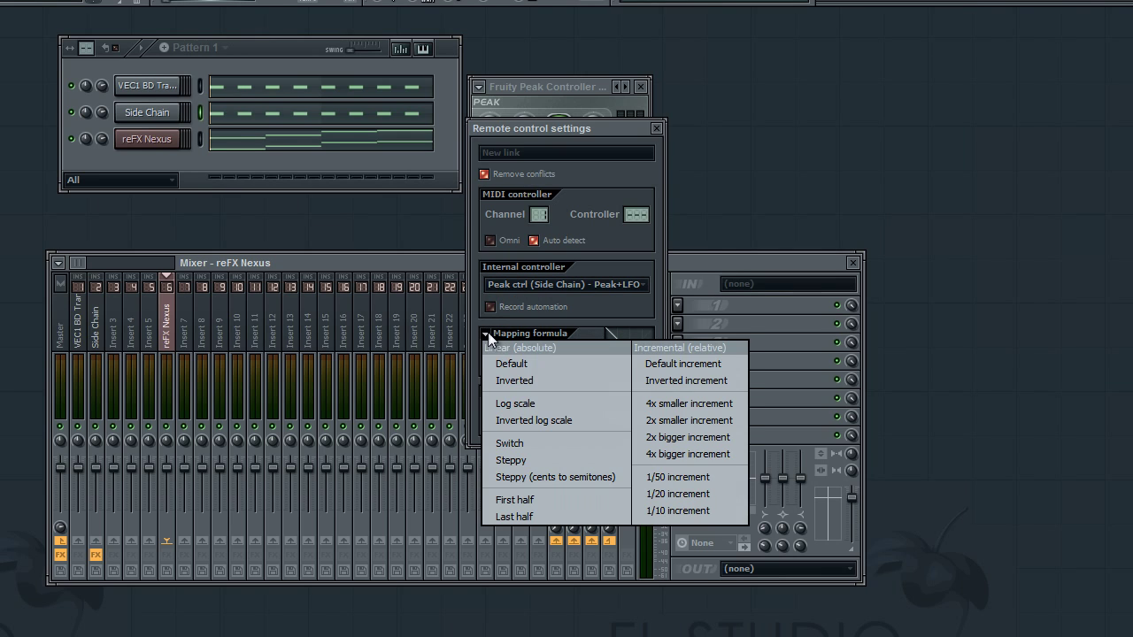
click(531, 381)
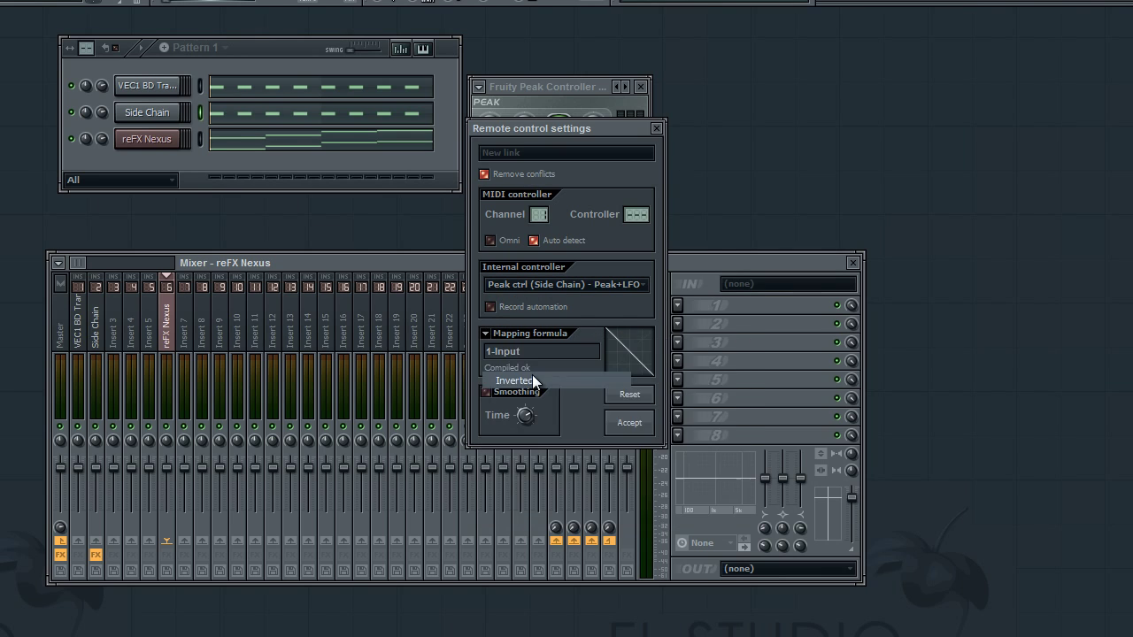
click(630, 423)
Rearrange the mixer and Peak Controller windows, and play Pattern 1 to check how the kick ducks the Nexus volume fader.
drag(433, 263, 442, 240)
drag(544, 88, 555, 85)
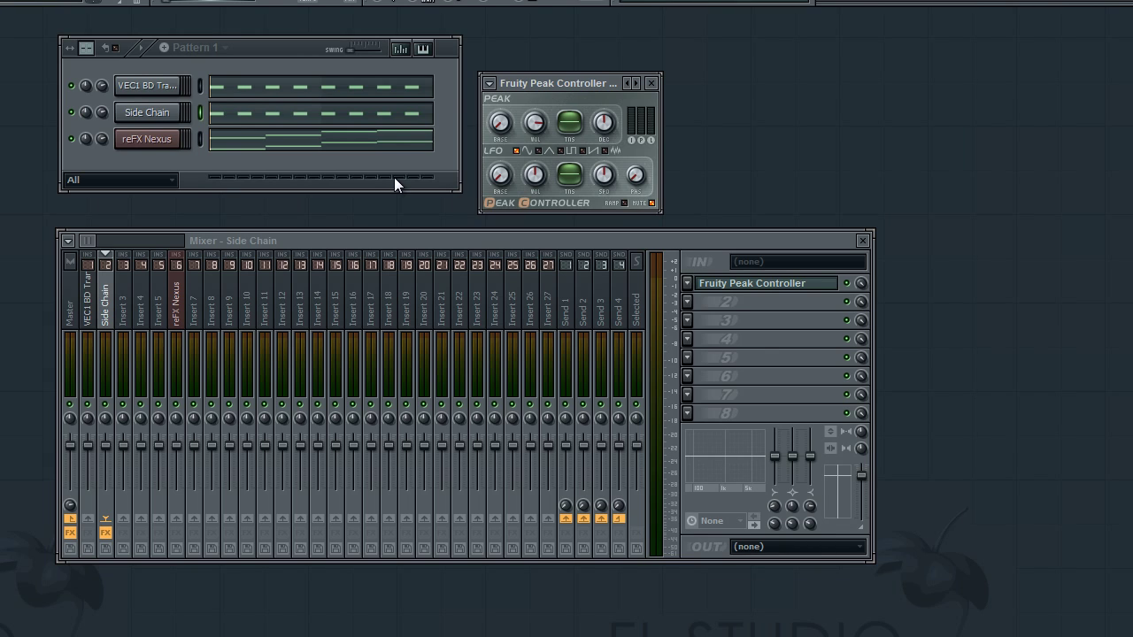
key(space)
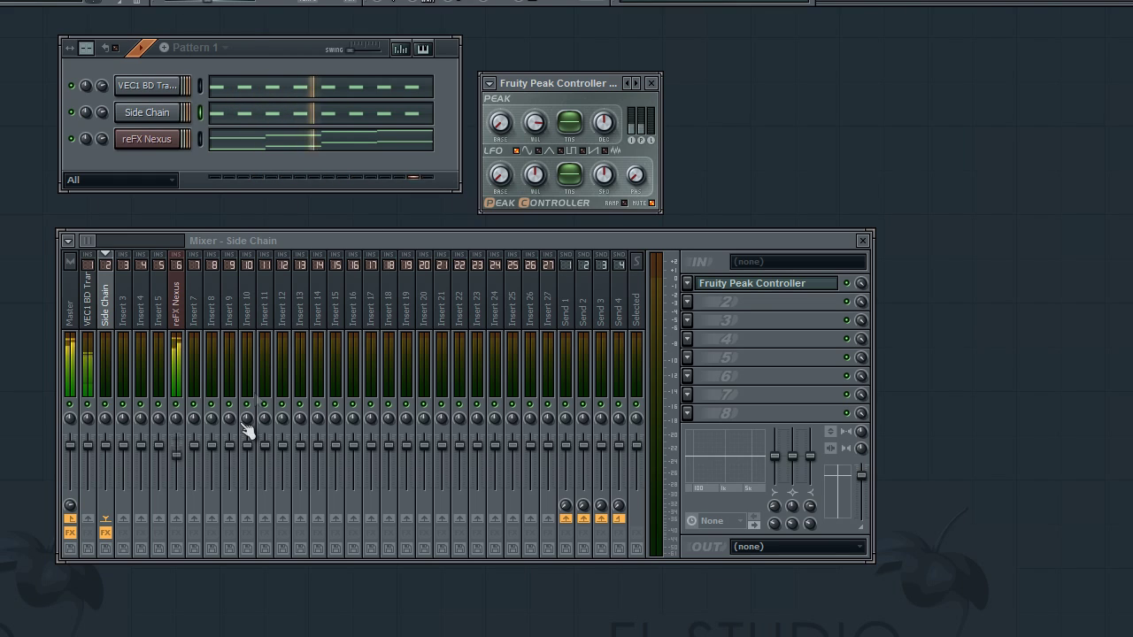
key(space)
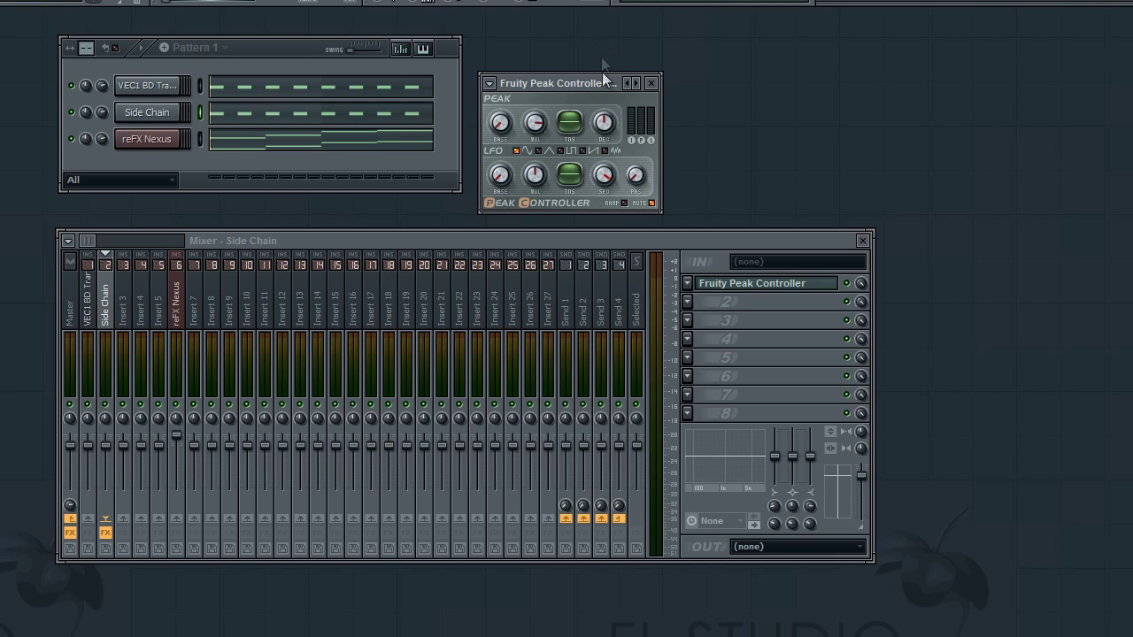
Adjust the LFO phase, tension and base controls in Fruity Peak Controller, and return the LFO speed to its middle position.
right_click(634, 175)
click(634, 177)
mouse_move(577, 174)
mouse_down()
mouse_move(571, 133)
mouse_move(570, 186)
mouse_up()
right_click(573, 173)
click(598, 179)
drag(498, 175, 498, 182)
Play Pattern 1 twice to hear the sidechained Nexus while trying the peak and LFO tension controls, stopping each time.
click(275, 54)
key(space)
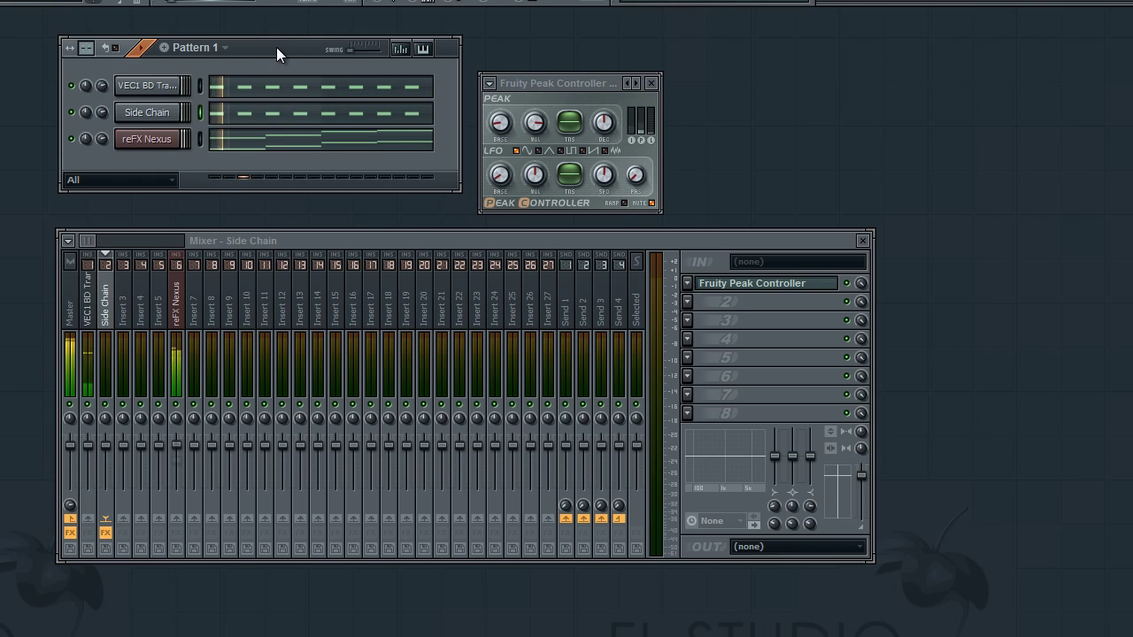
key(space)
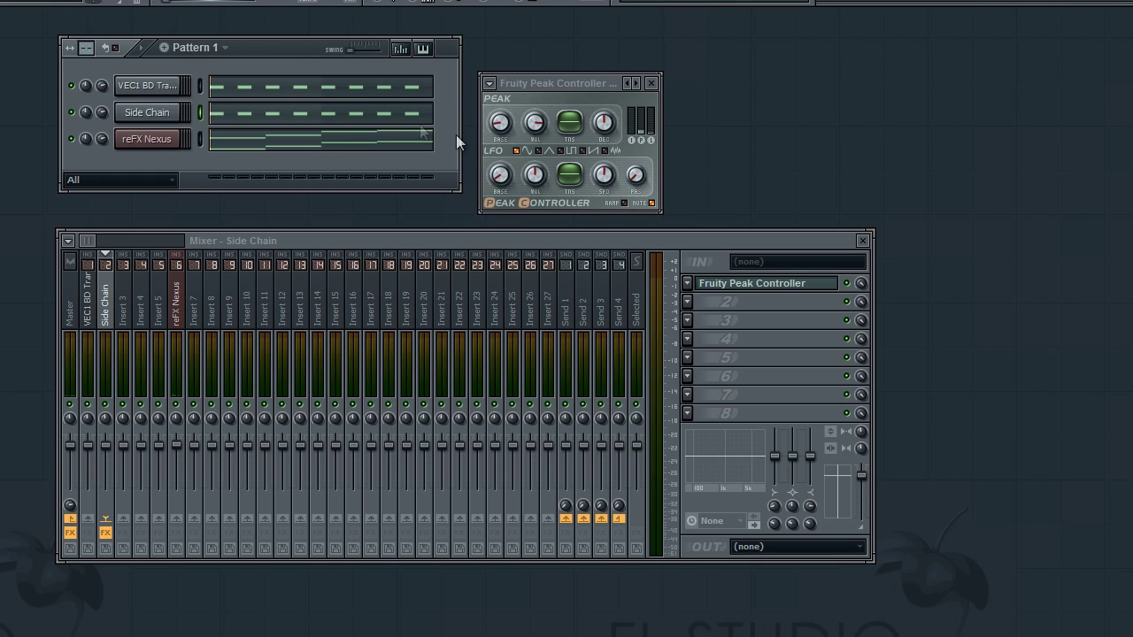
click(572, 125)
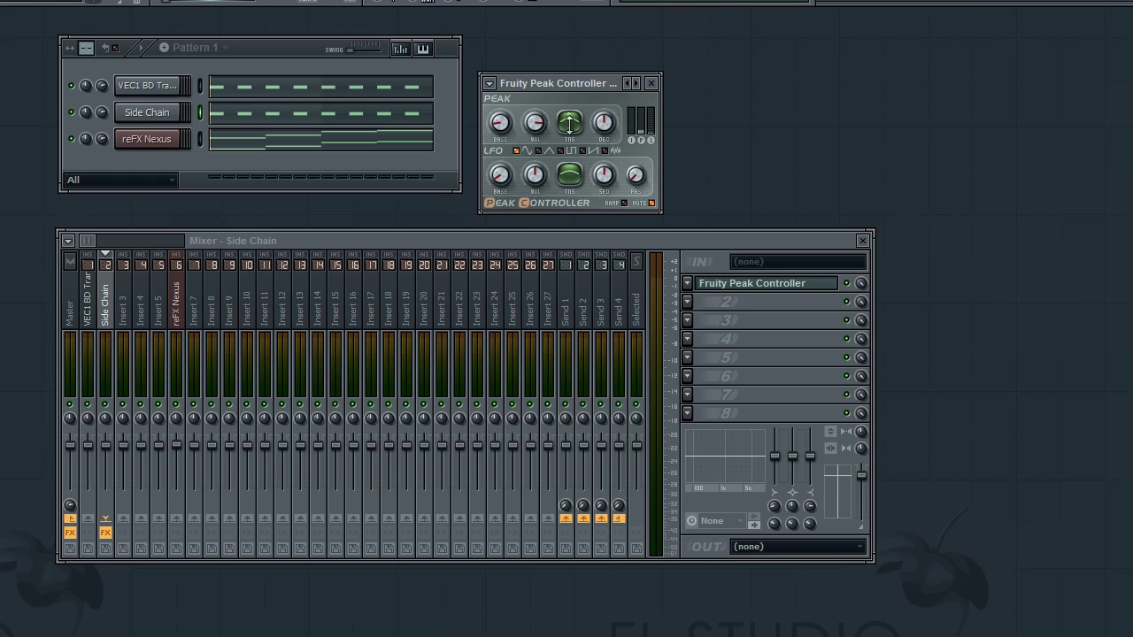
key(space)
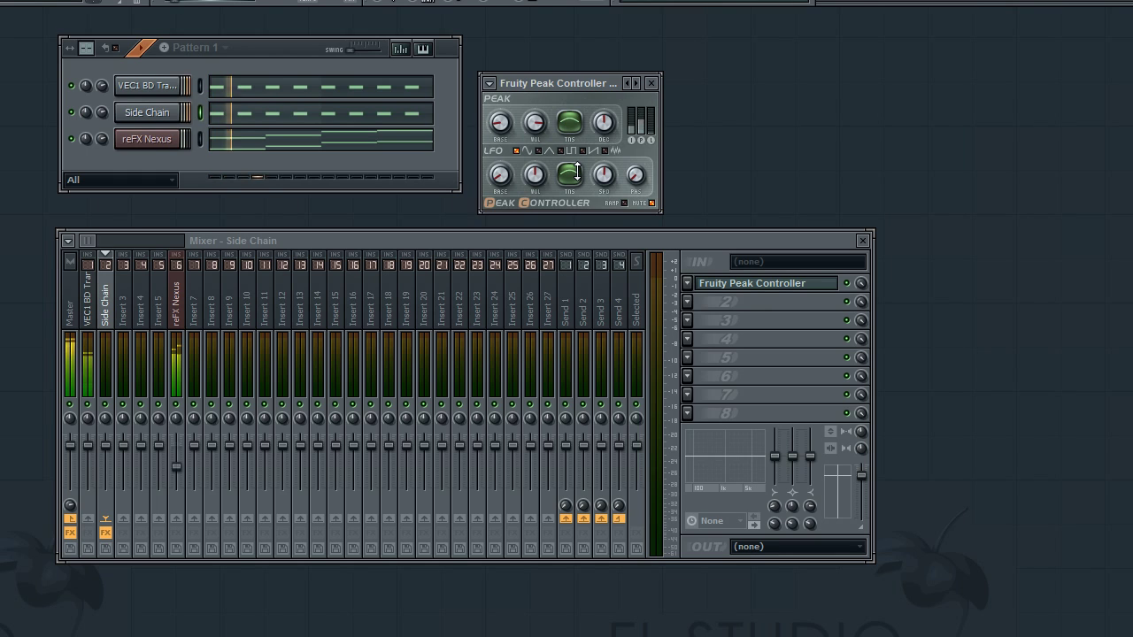
key(space)
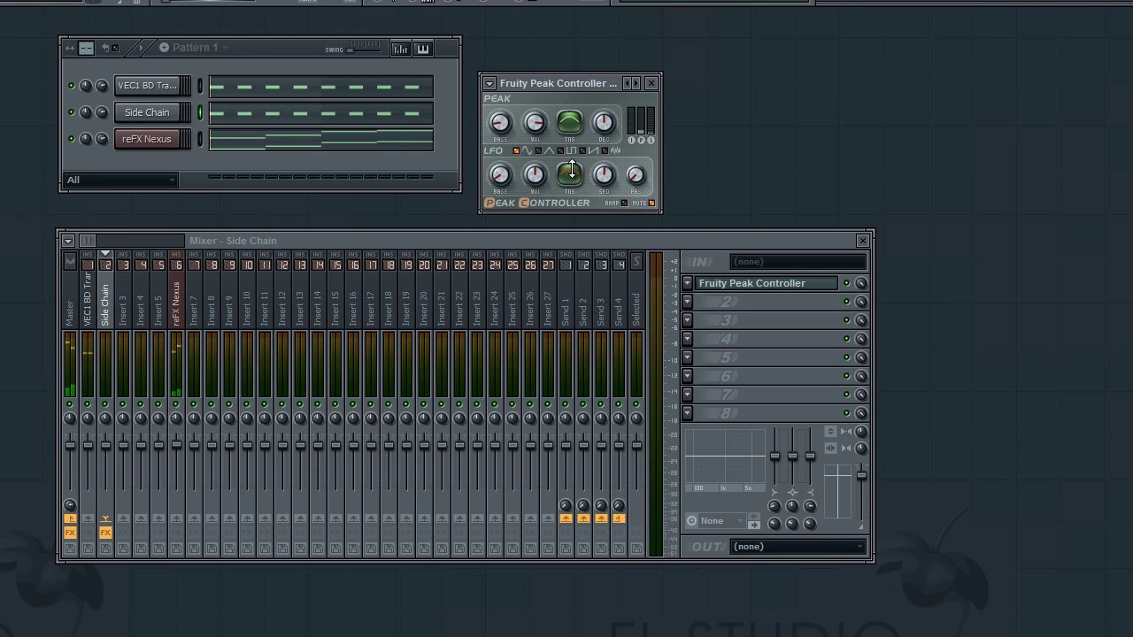
Start Pattern 1 playing, add the VEC1 Clap 001 sample as a new channel below reFX Nexus, and open its piano roll.
key(space)
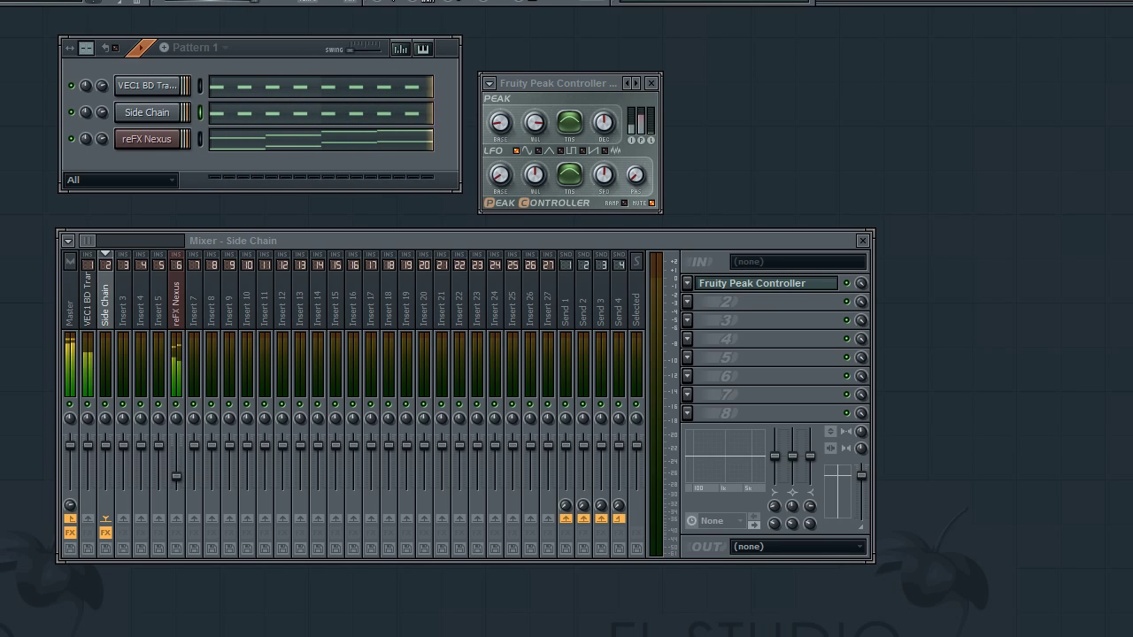
drag(115, 154, 156, 172)
right_click(157, 172)
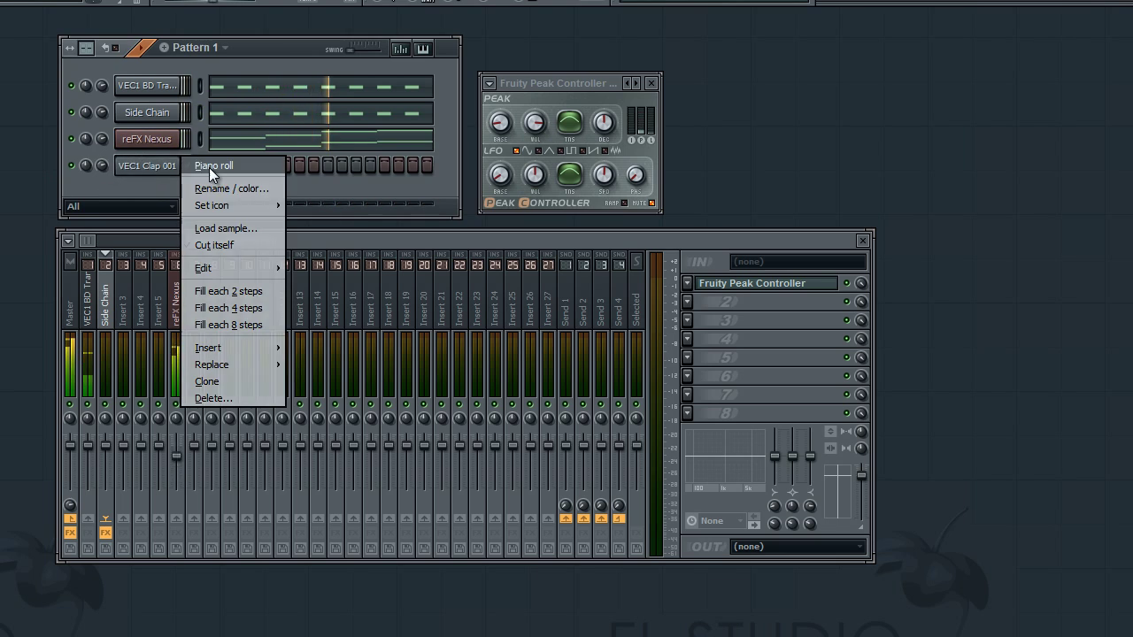
click(209, 167)
Place C5 clap notes on beats 2 and 4 of bars 1 and 2, end the last at bar 3, and close the piano roll.
click(130, 315)
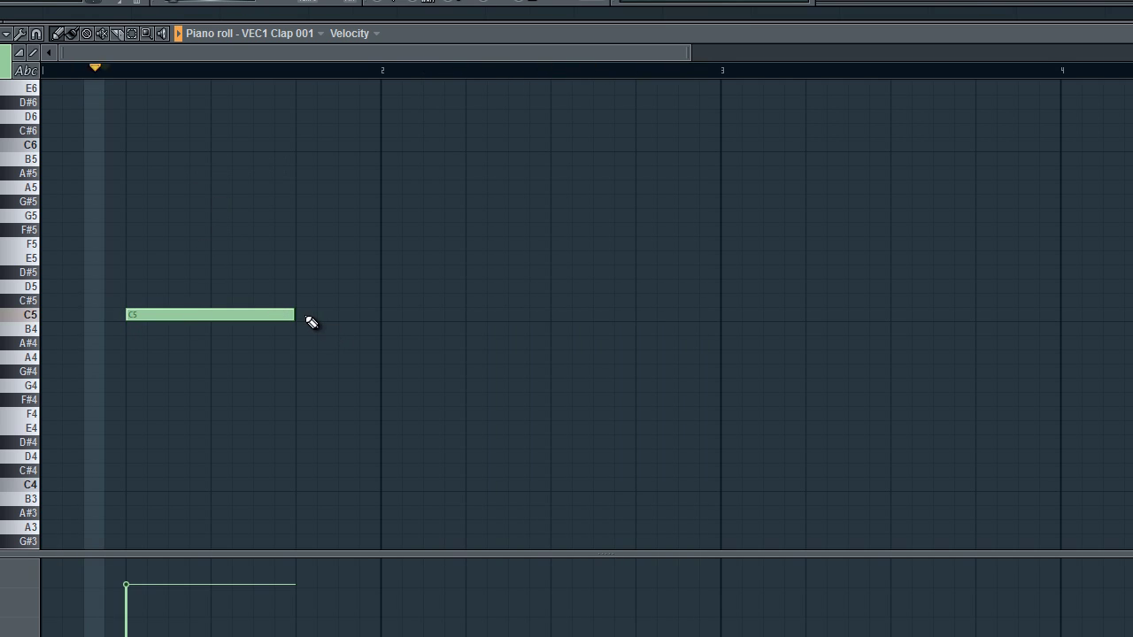
click(308, 315)
click(476, 315)
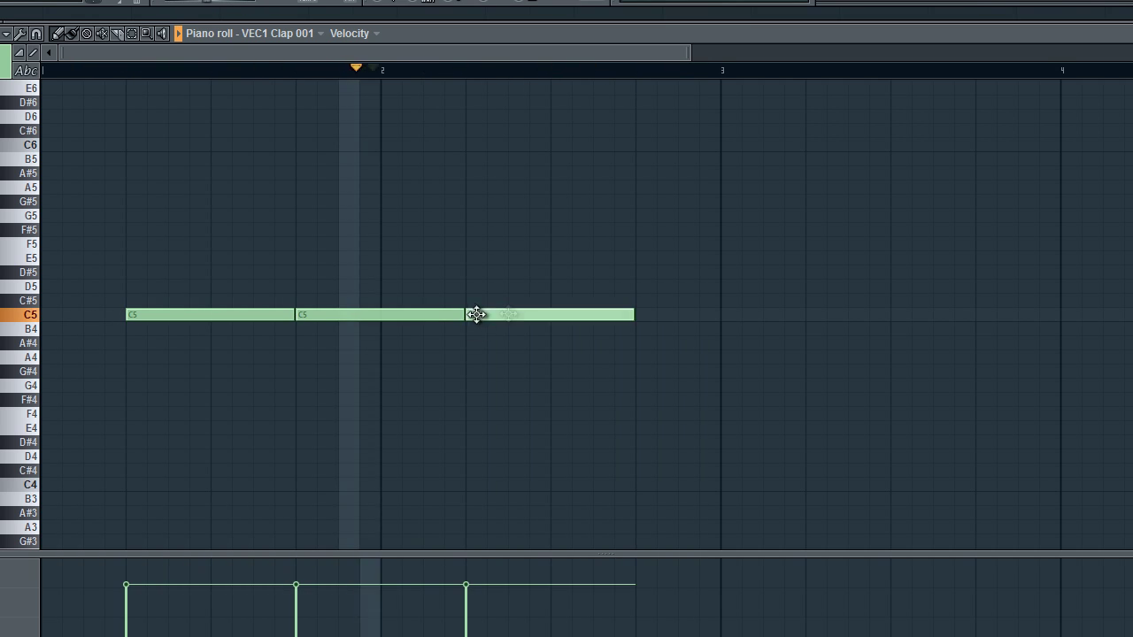
click(639, 314)
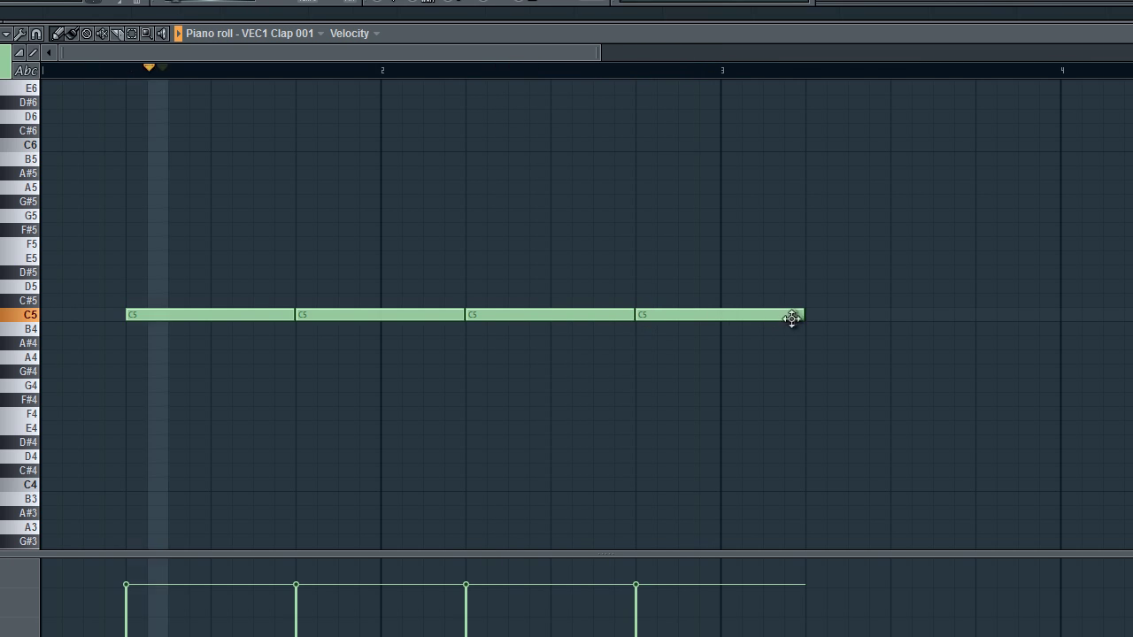
drag(804, 315, 721, 316)
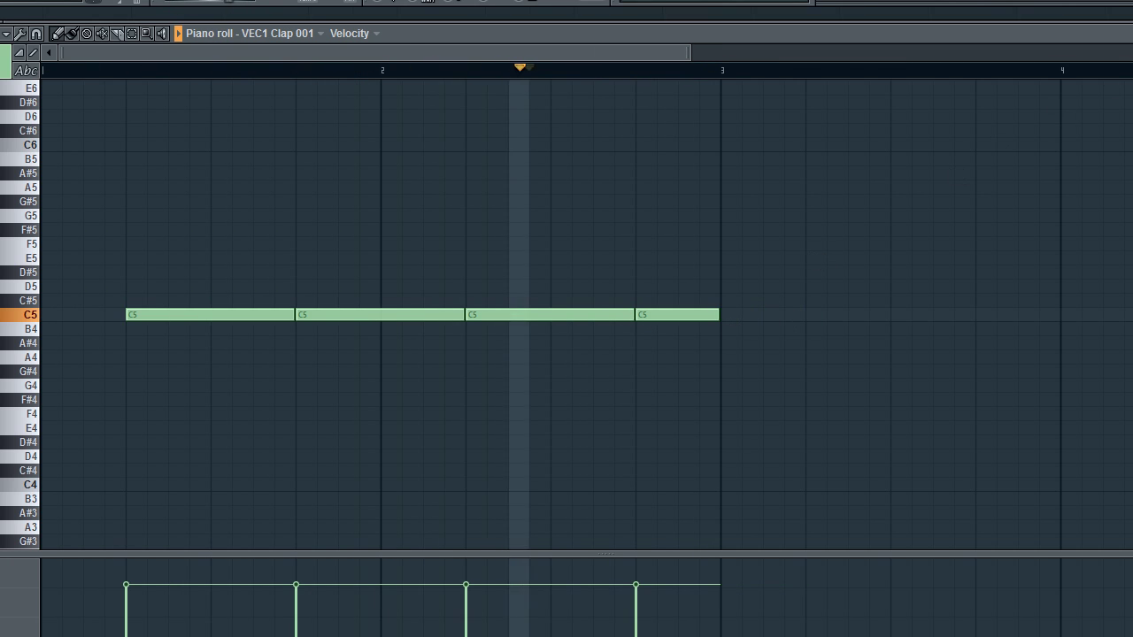
key(F7)
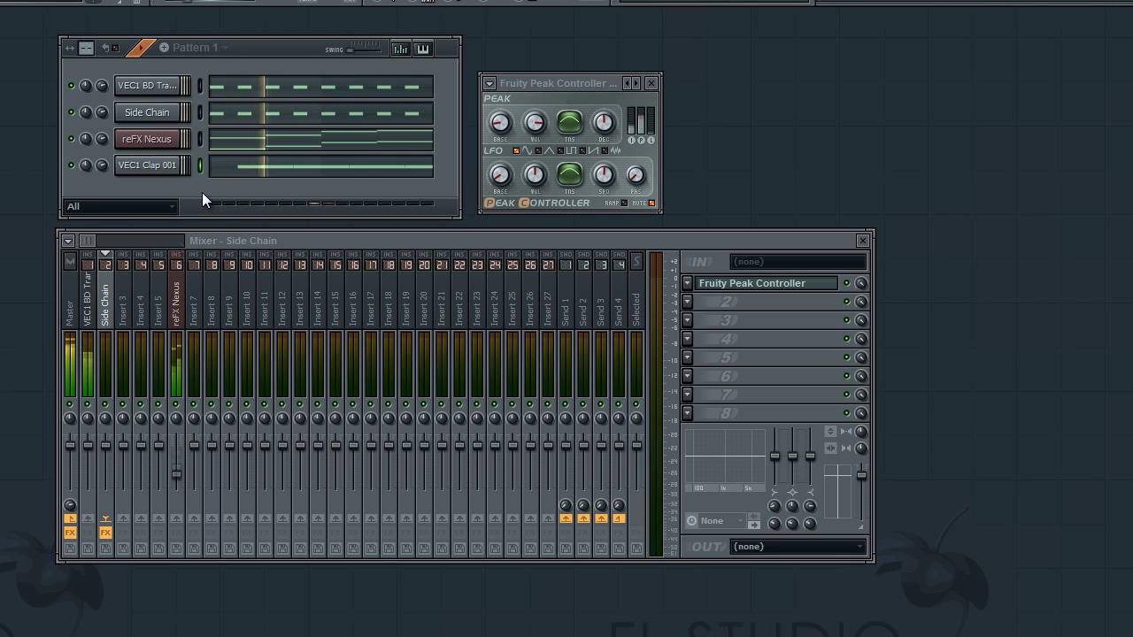
Route the VEC1 Clap 001 channel to mixer insert 3 and carry its name over to that track.
right_click(123, 297)
mouse_move(221, 316)
click(320, 315)
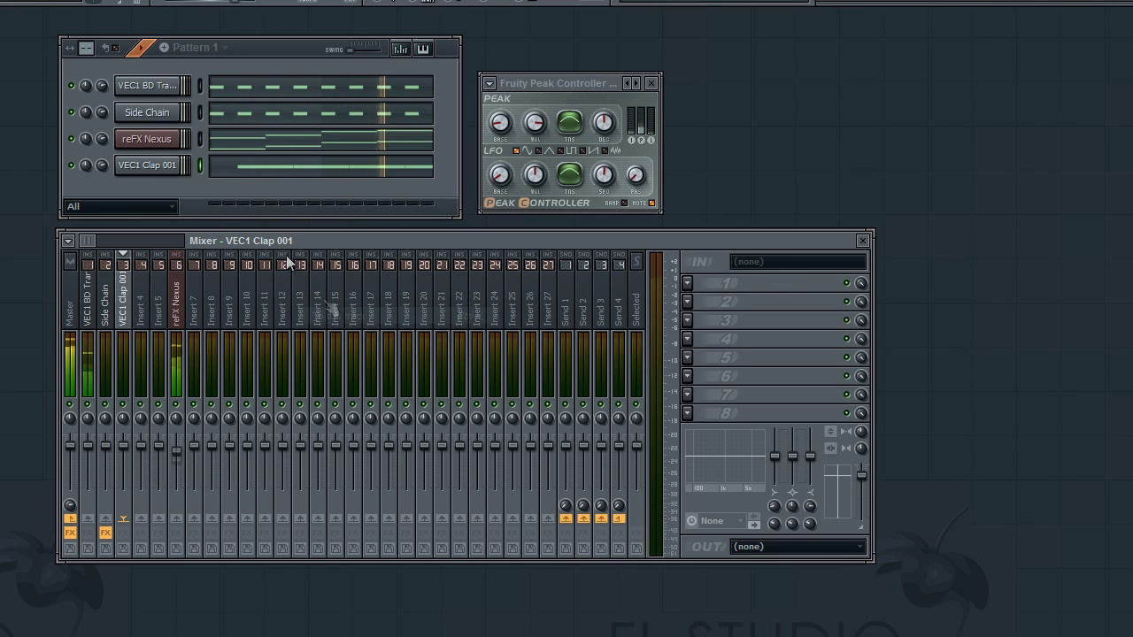
Add a higher melody line of A6, A#6, F6 and E6 half-bar notes to the reFX Nexus pattern across bars 1 and 2.
right_click(159, 139)
click(212, 140)
scroll(142, 273, up, 2)
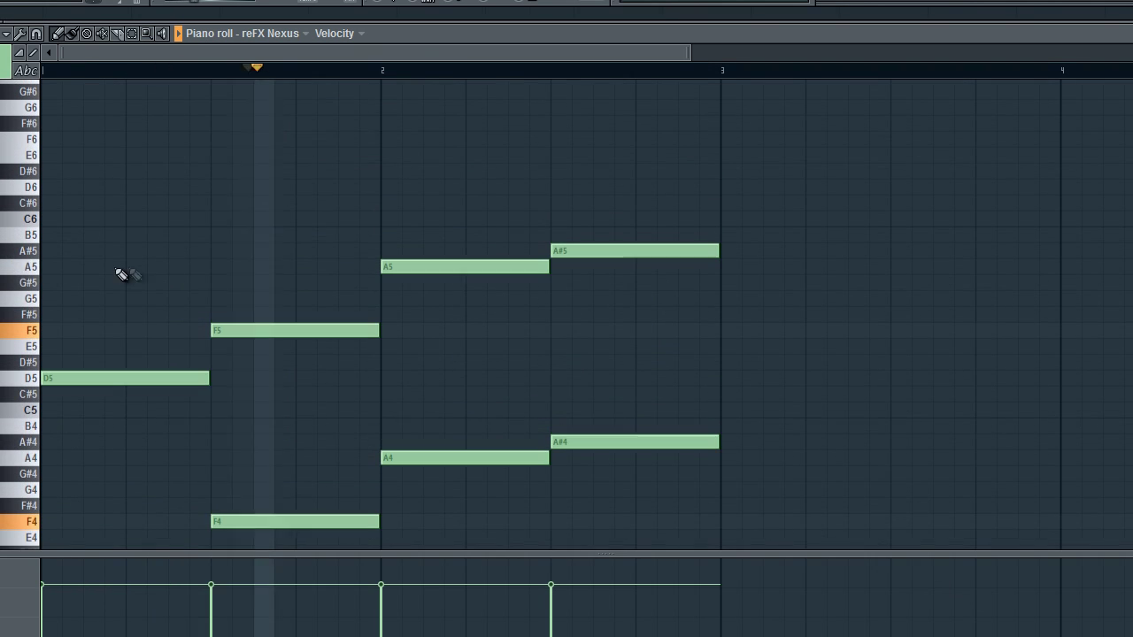
scroll(51, 155, up, 1)
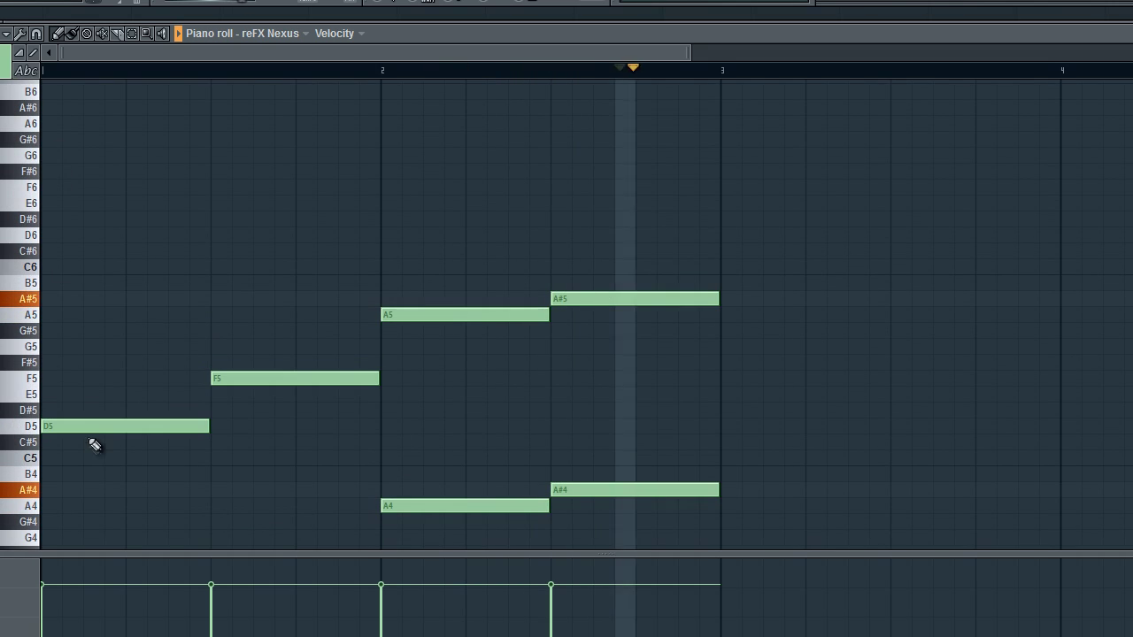
click(55, 124)
scroll(257, 239, up, 1)
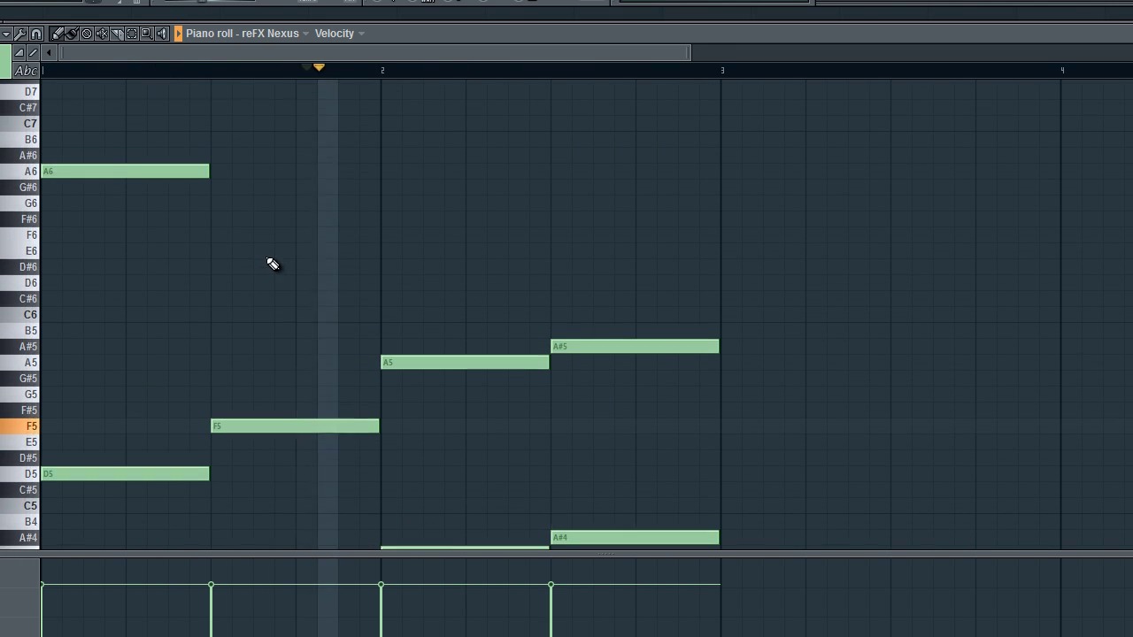
click(212, 156)
click(382, 235)
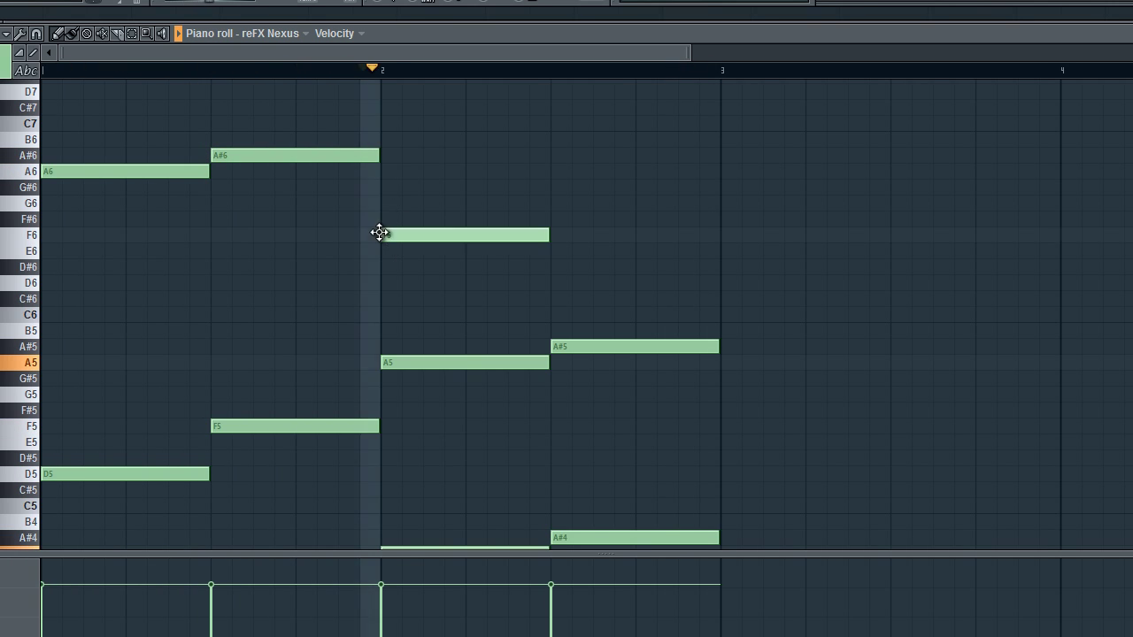
click(555, 251)
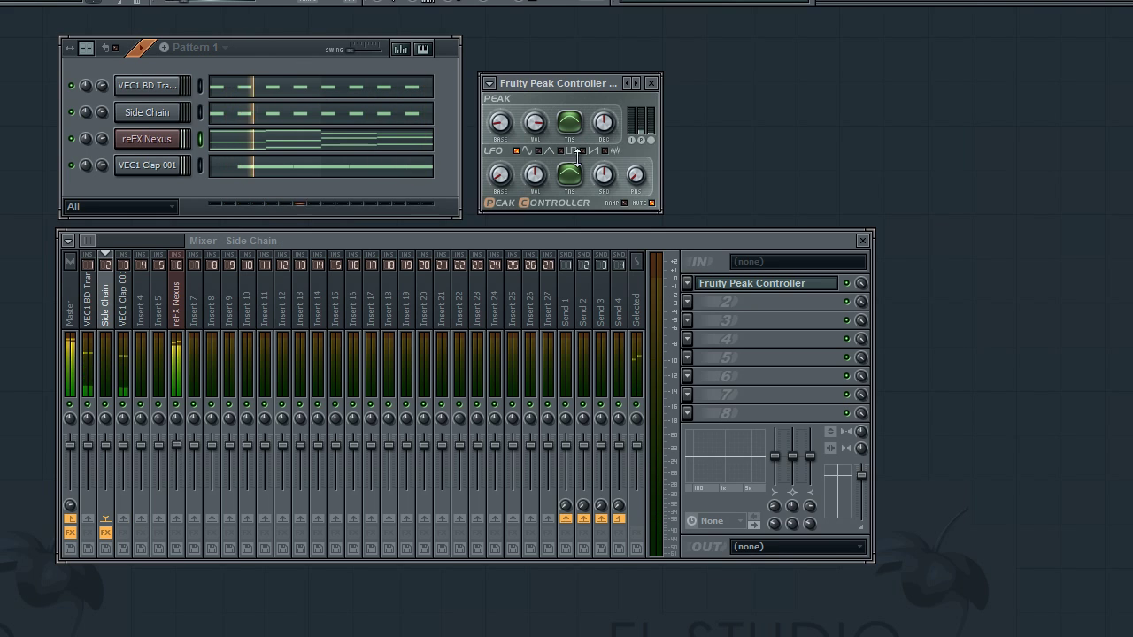
Stop playback, adjust the peak tension in Fruity Peak Controller, and replay Pattern 1 to hear the sidechain response.
key(space)
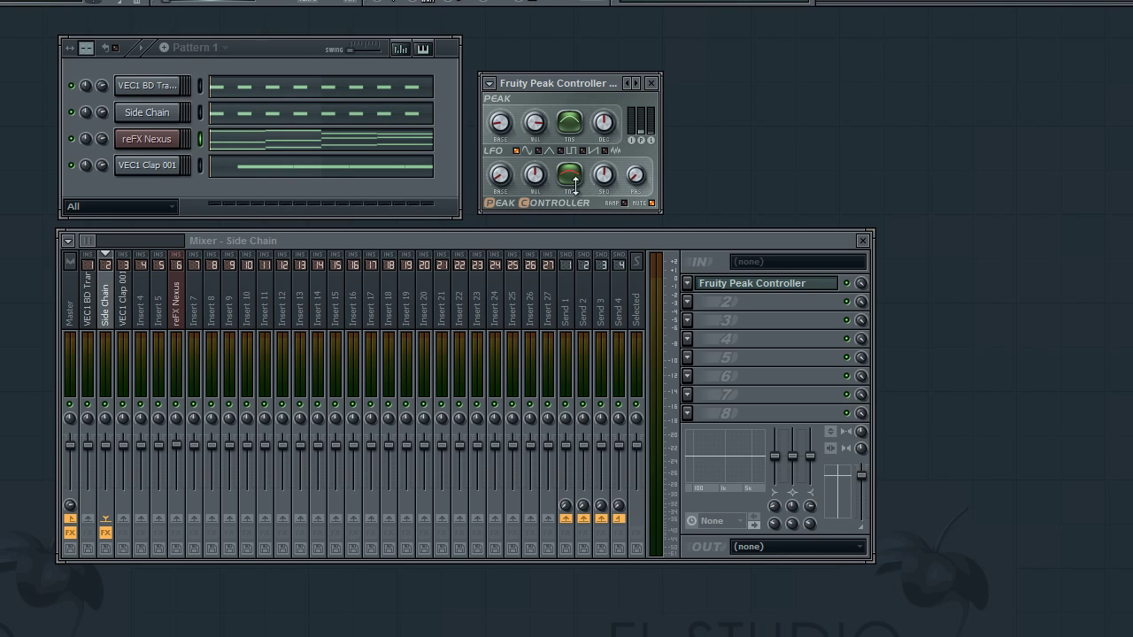
drag(569, 121, 564, 137)
key(space)
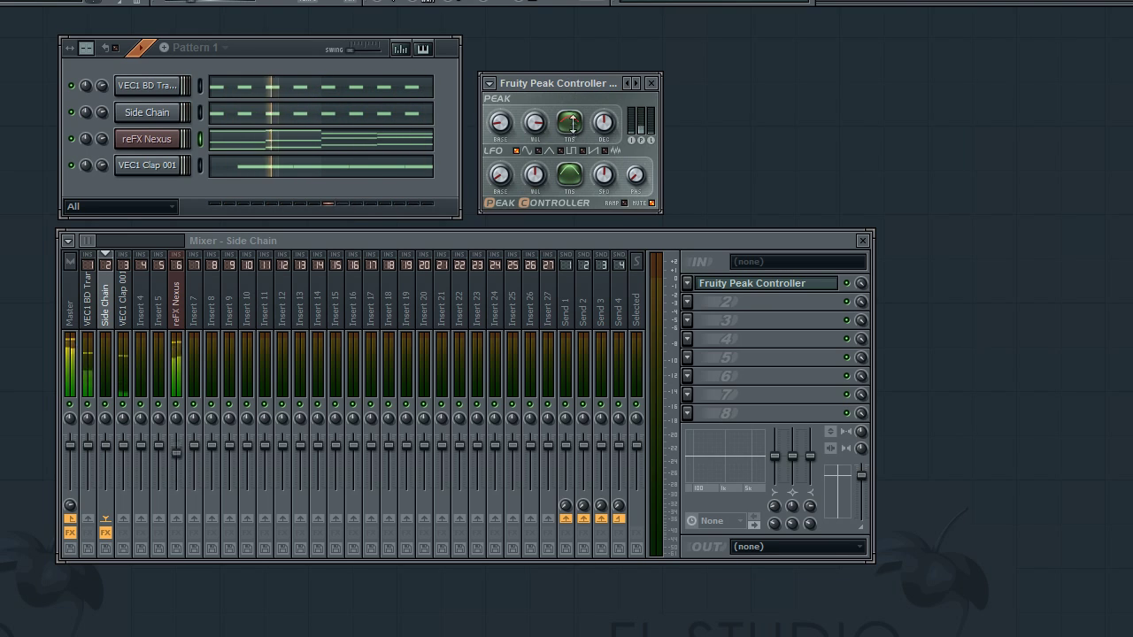
key(space)
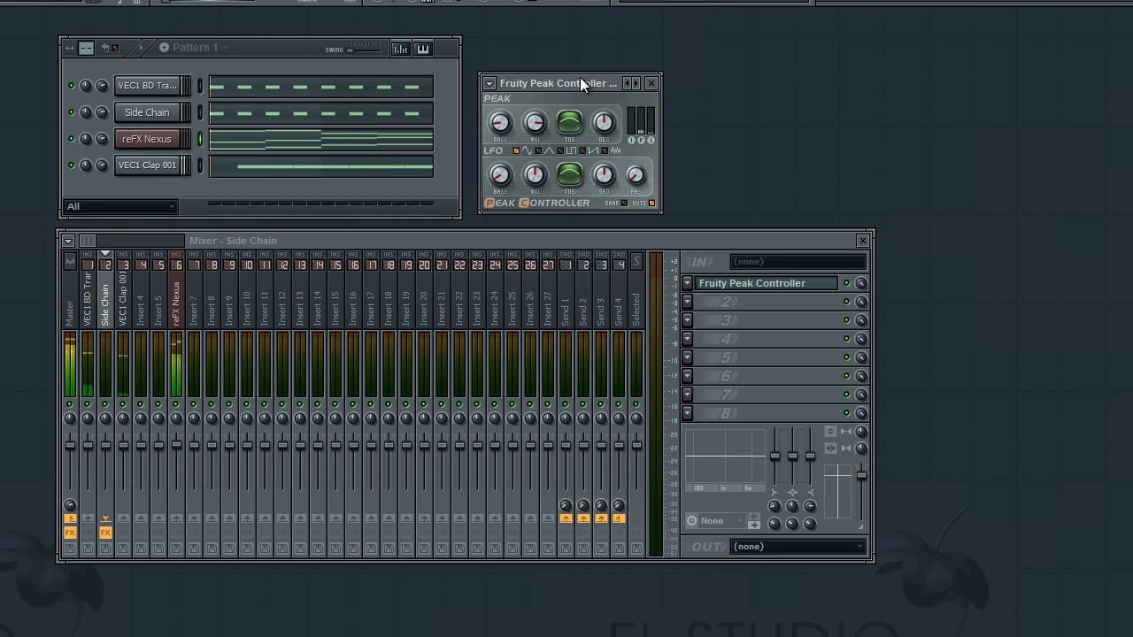